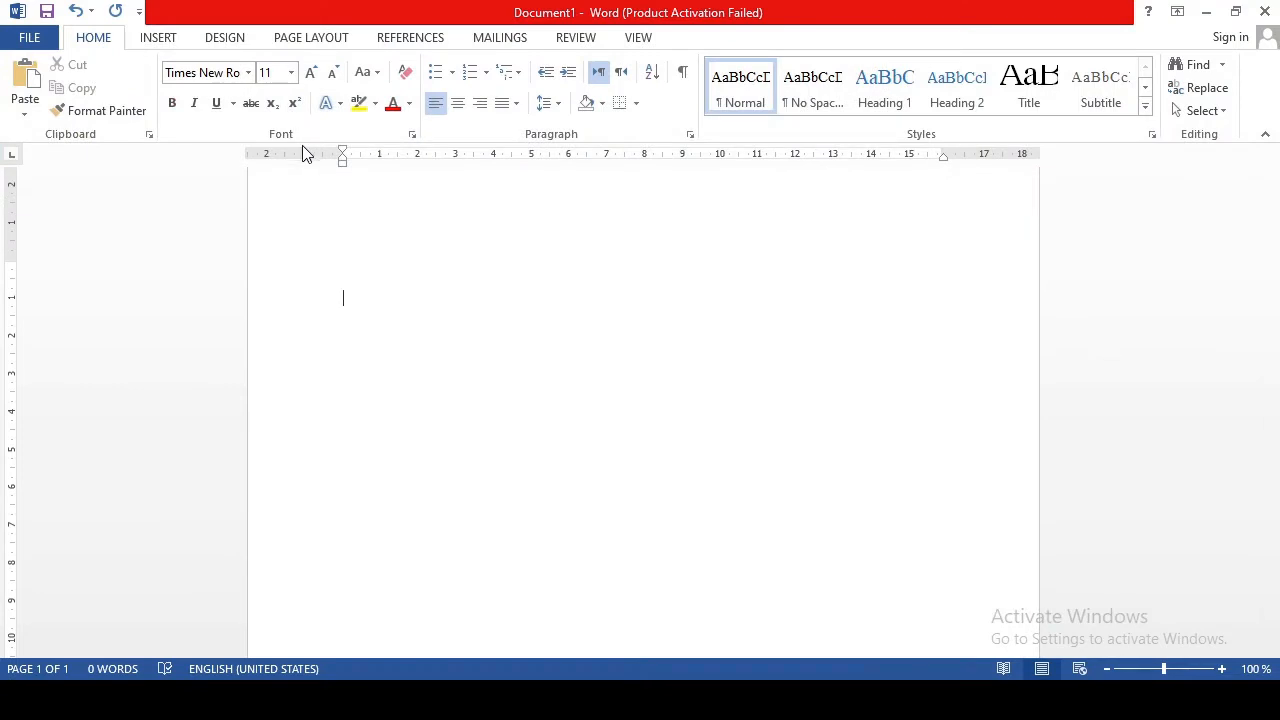
{"action": "left_click", "coordinate": [311, 38]}
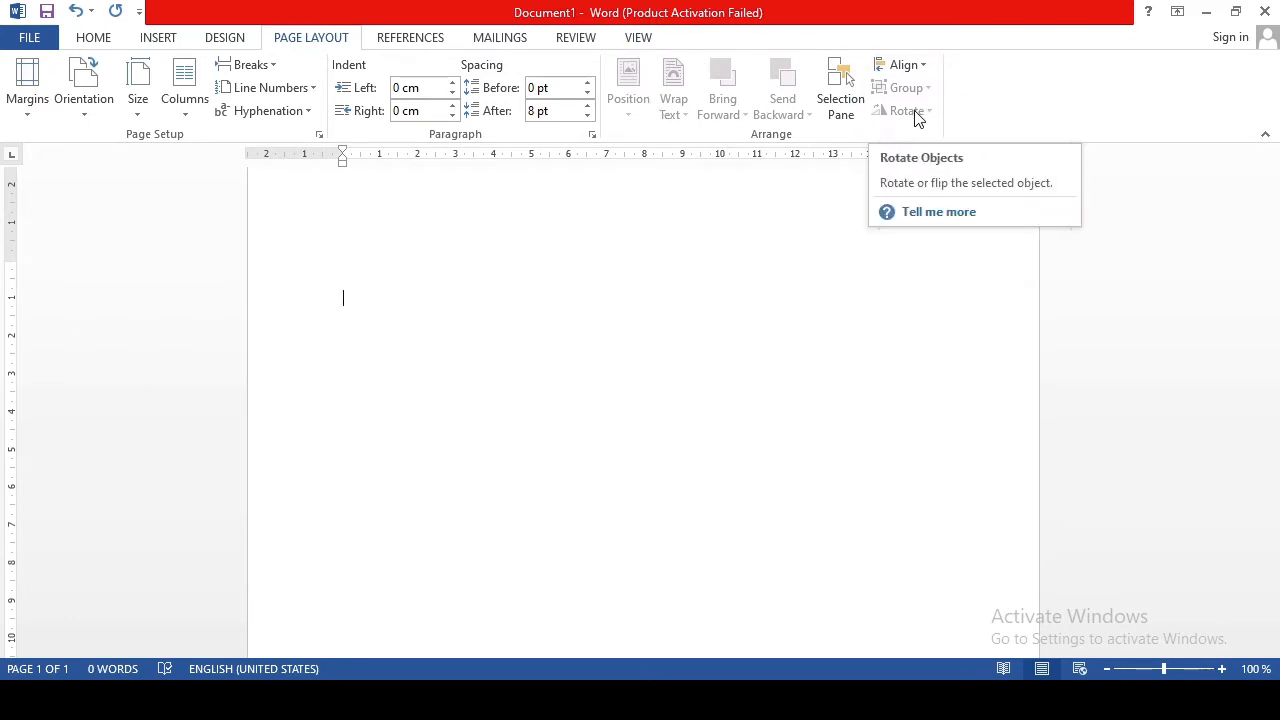
{"action": "scroll", "coordinate": [826, 306], "scroll_direction": "up", "scroll_amount": 1}
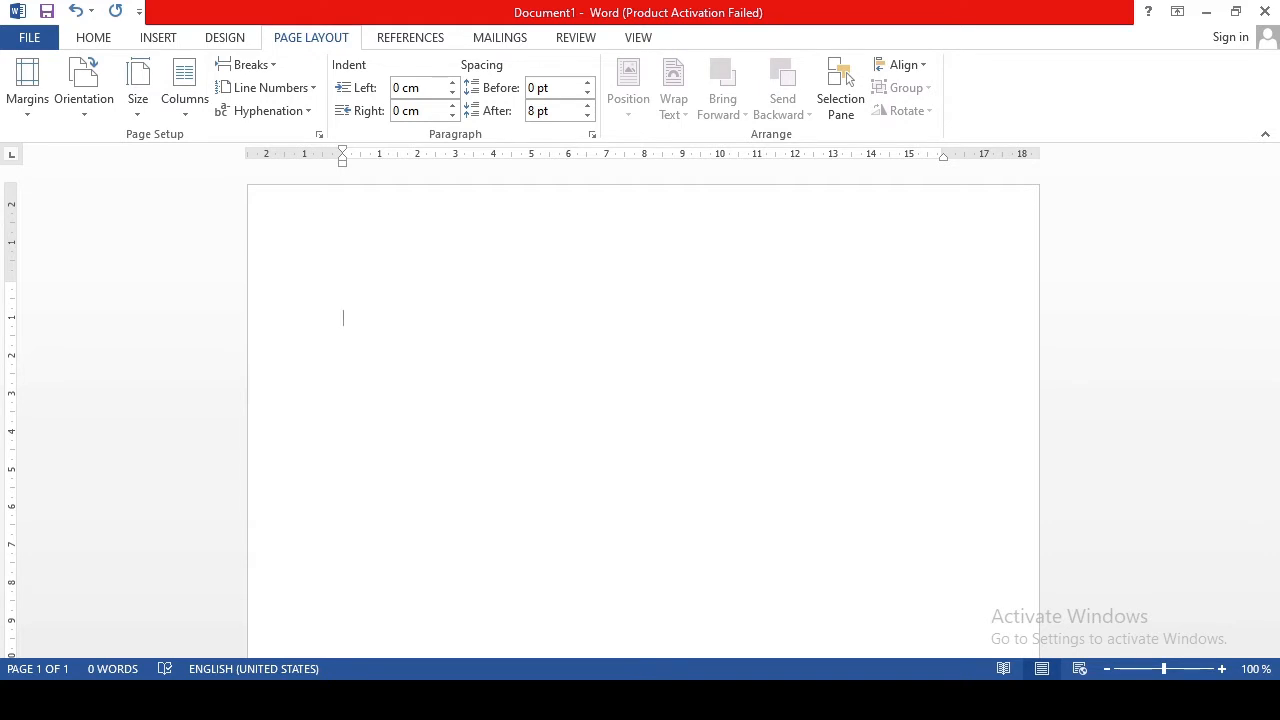
Minimize the blank document, open the Pakistan document from the desktop and look through its text.
{"action": "left_click", "coordinate": [1207, 10]}
{"action": "double_click", "coordinate": [32, 360]}
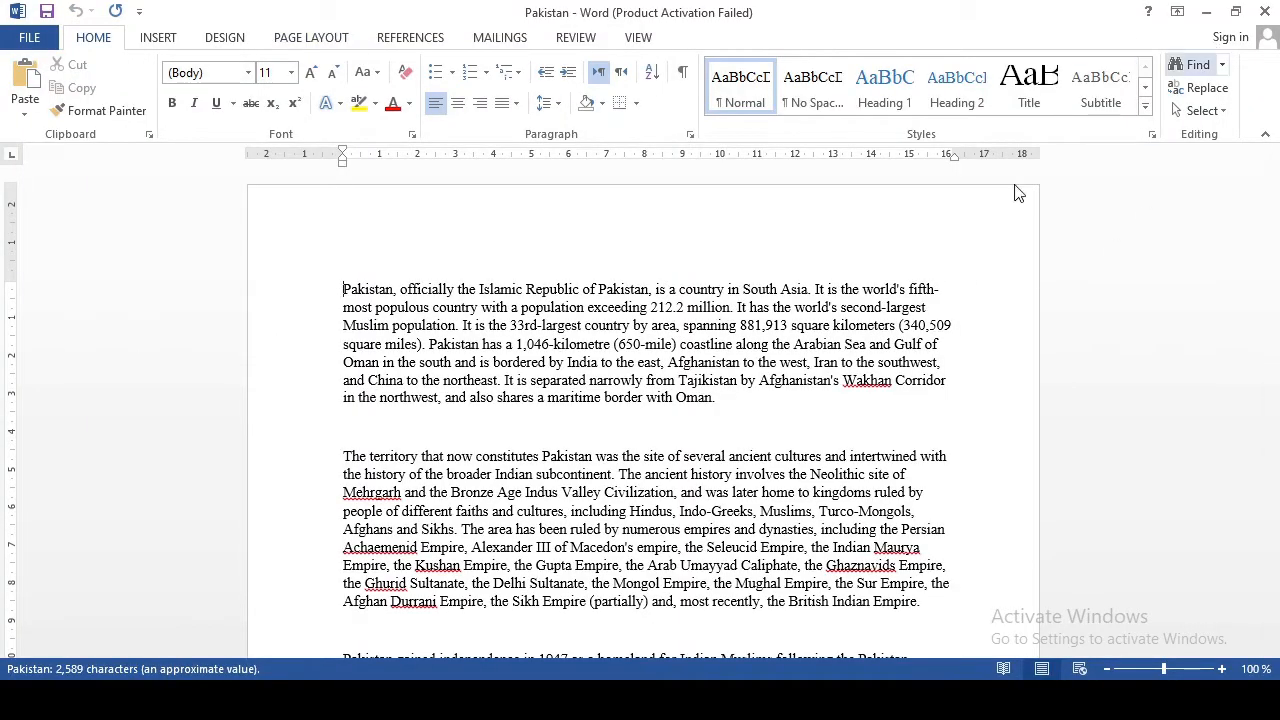
{"action": "scroll", "coordinate": [544, 446], "scroll_direction": "down", "scroll_amount": 4}
{"action": "scroll", "coordinate": [546, 444], "scroll_direction": "up", "scroll_amount": 4}
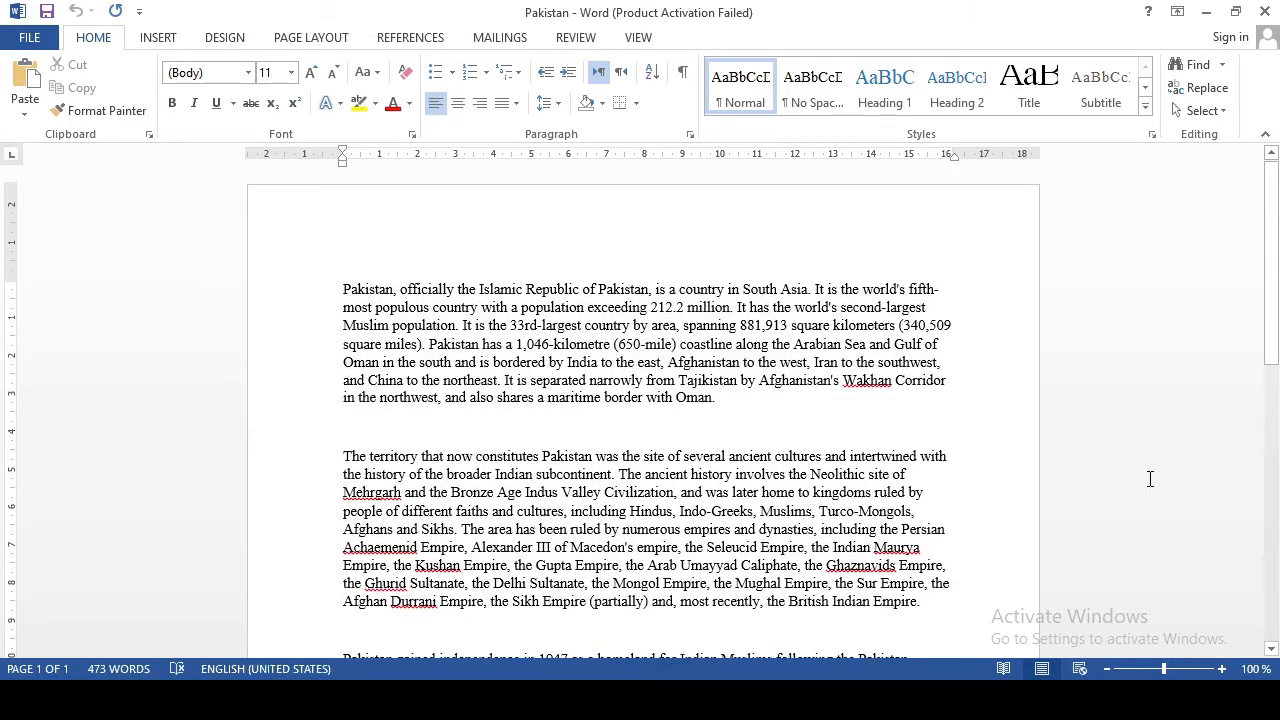
Insert the Flag_of_Pakistan picture from the Downloads folder at the start of the document.
{"action": "left_click", "coordinate": [300, 38]}
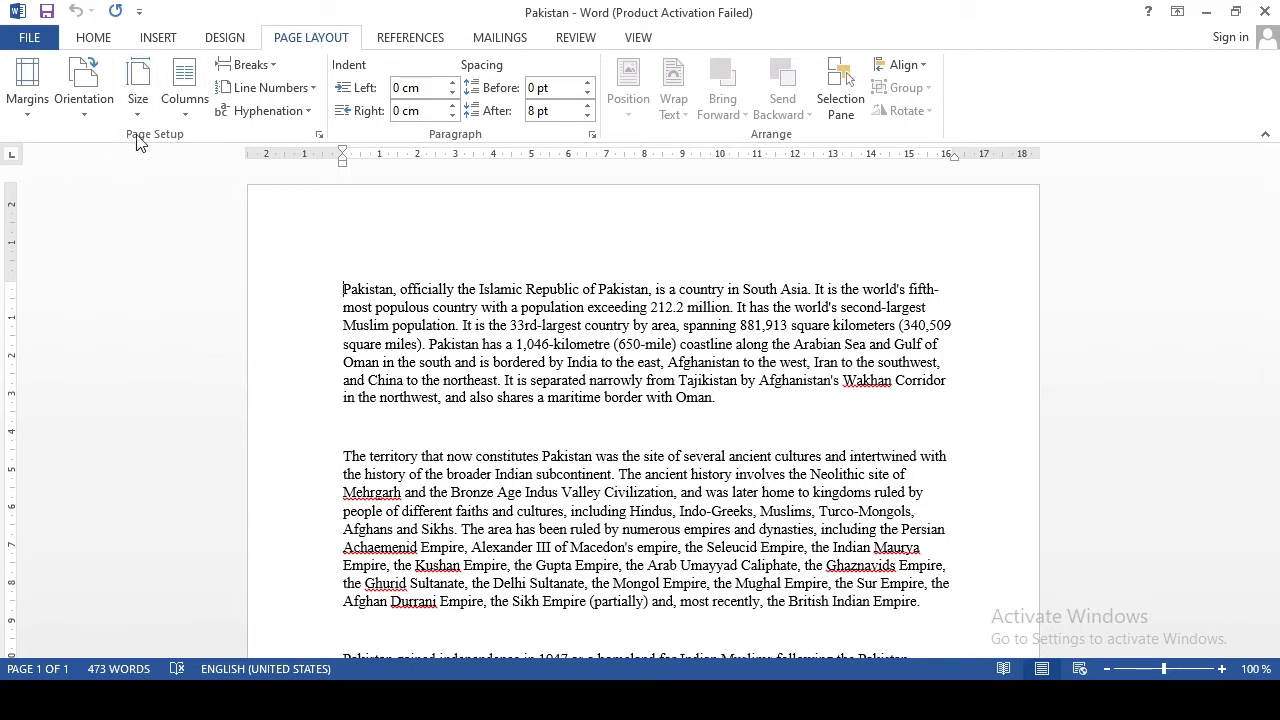
{"action": "left_click", "coordinate": [158, 37]}
{"action": "left_click", "coordinate": [185, 90]}
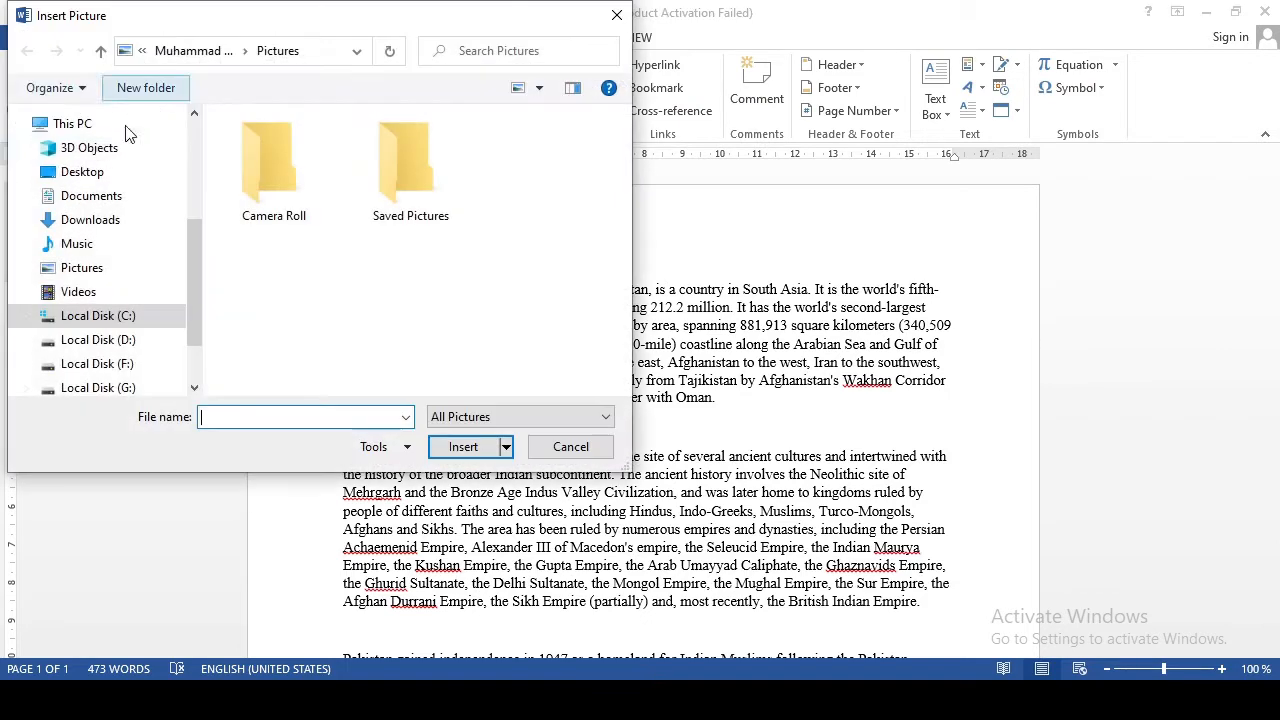
{"action": "left_click", "coordinate": [110, 222]}
{"action": "left_click", "coordinate": [300, 175]}
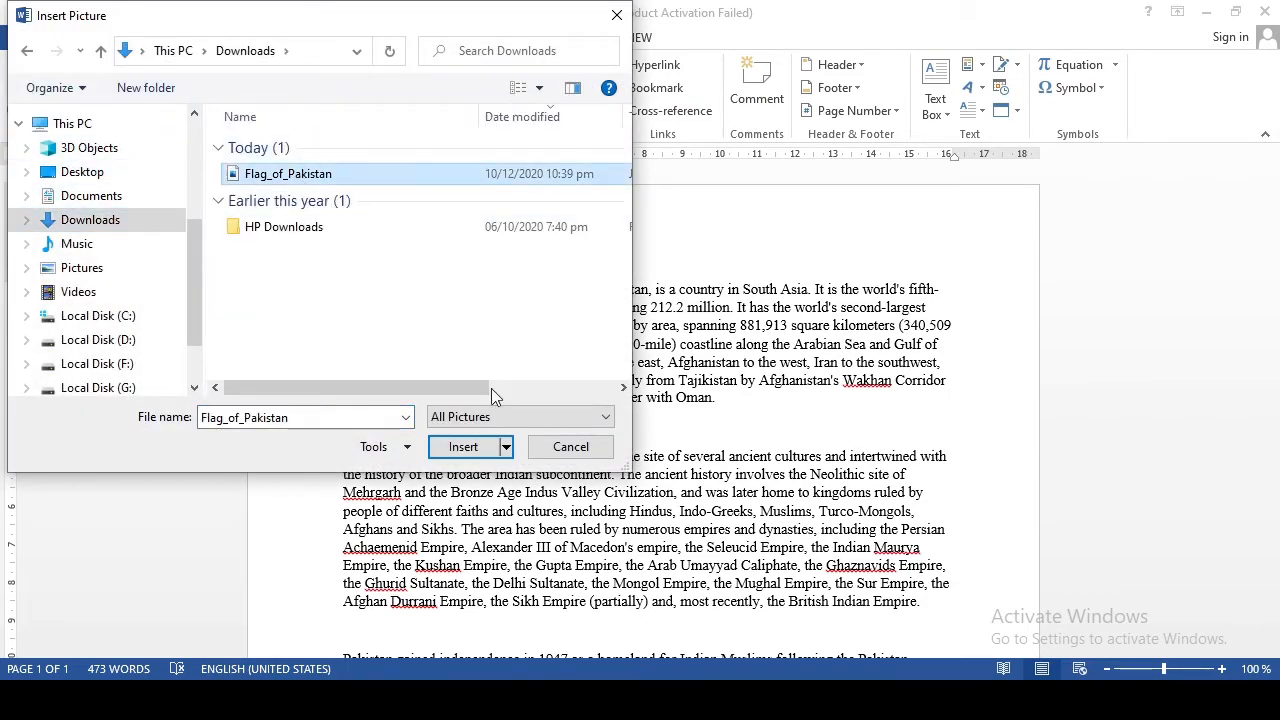
{"action": "left_click", "coordinate": [463, 446]}
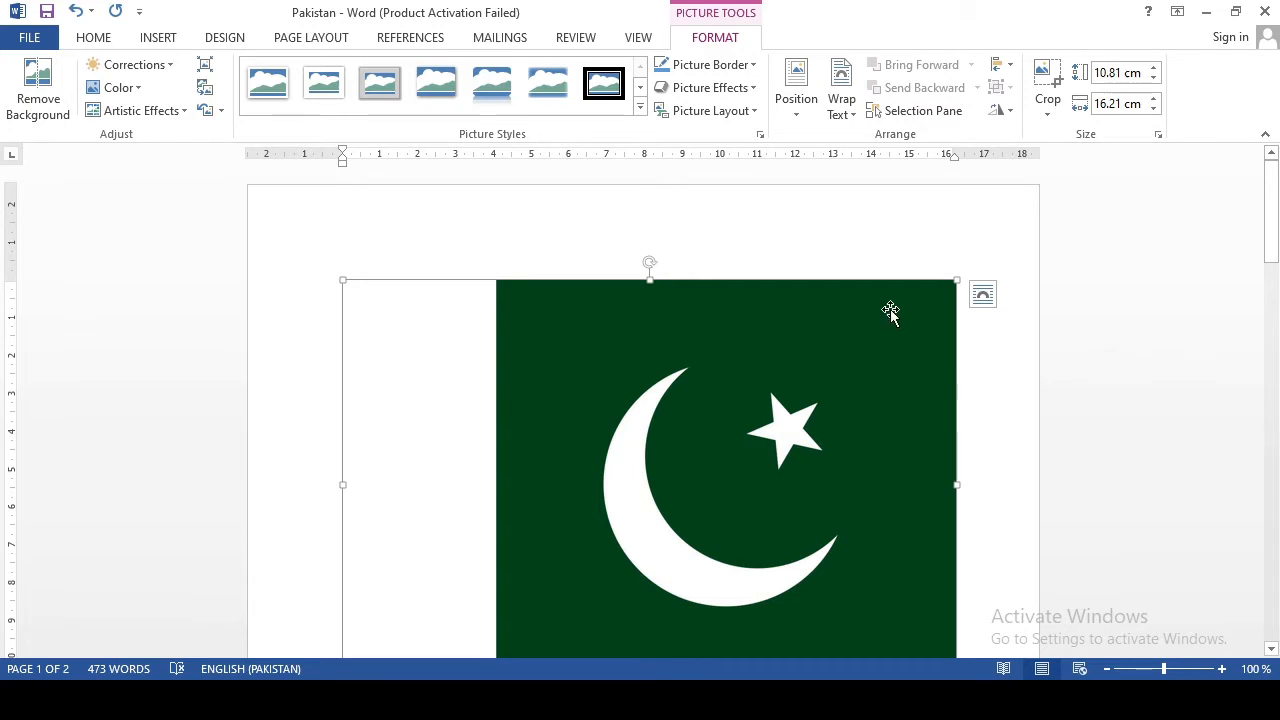
Shrink the flag picture proportionally to about 9.13 cm wide and 6.09 cm high.
{"action": "left_click", "coordinate": [323, 40]}
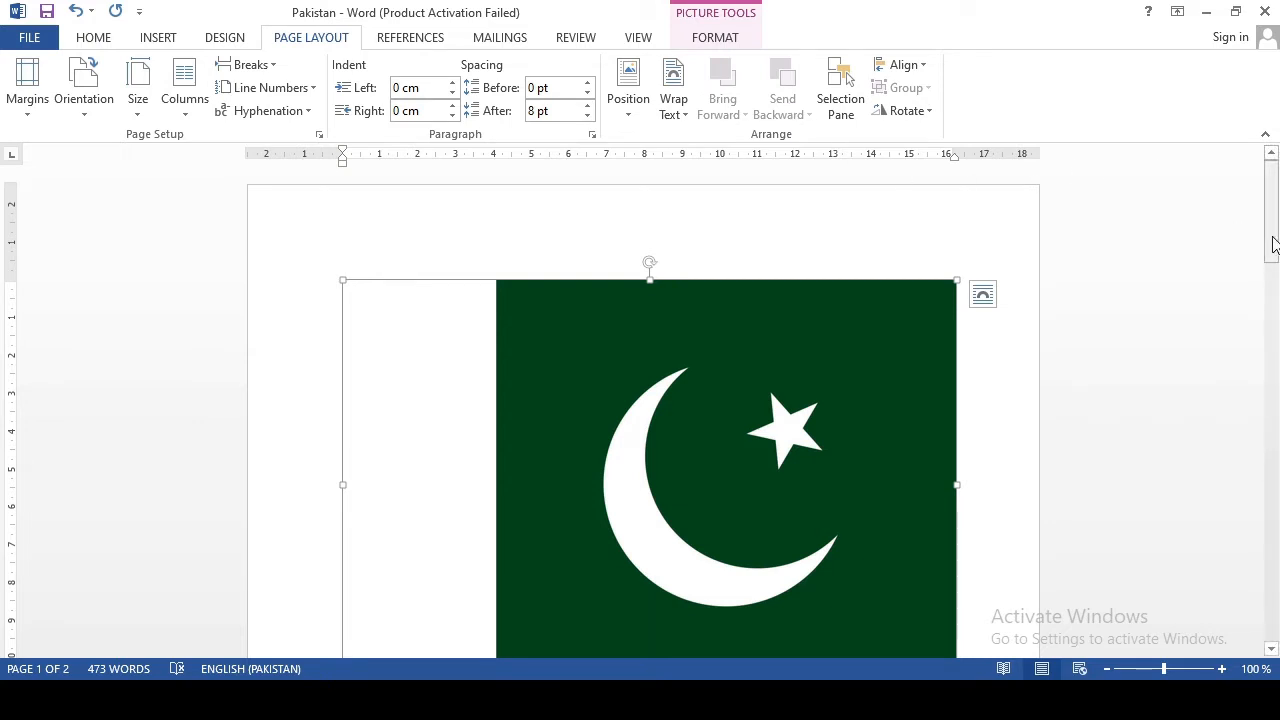
{"action": "left_click_drag", "start_coordinate": [1274, 232], "coordinate": [1274, 258]}
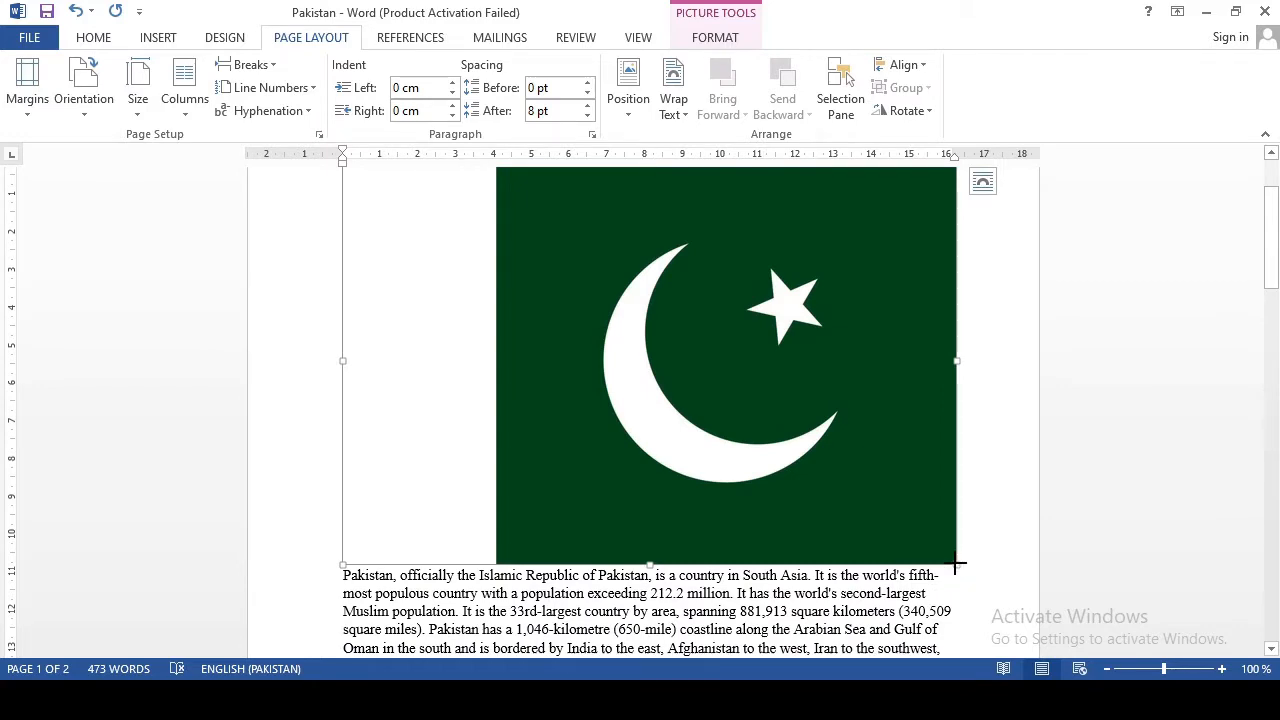
{"action": "left_click_drag", "start_coordinate": [955, 565], "coordinate": [766, 437]}
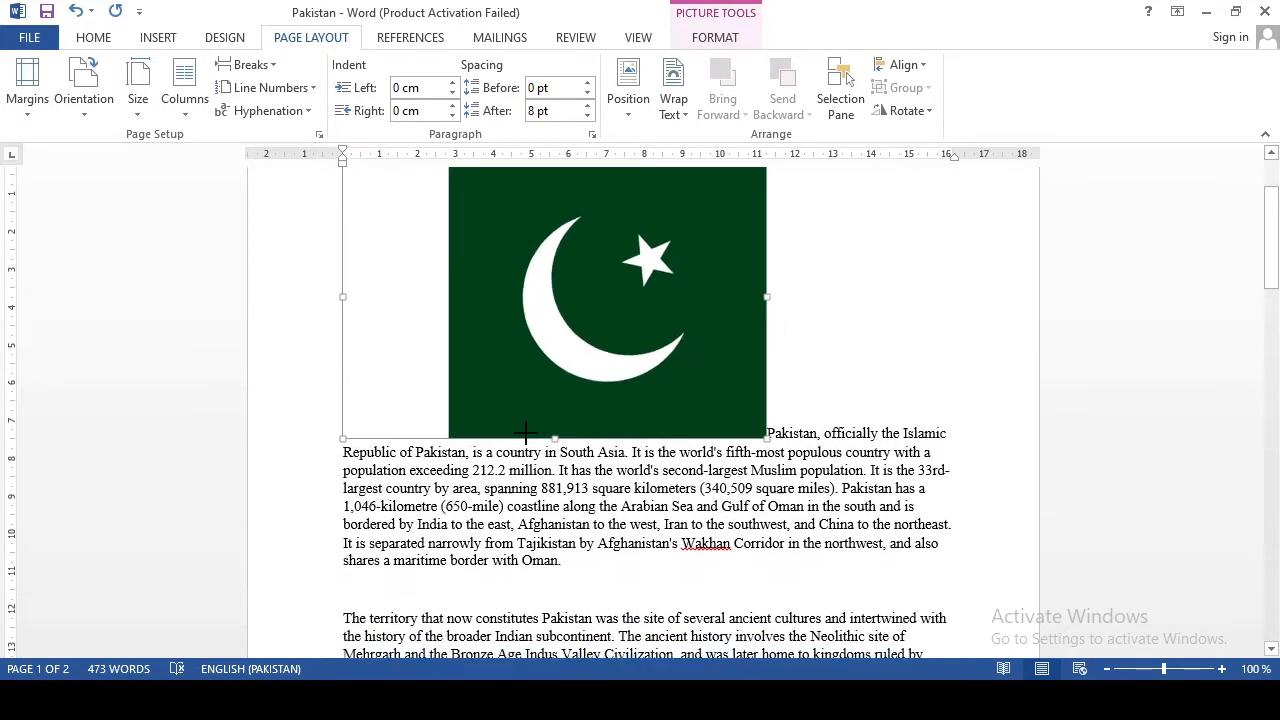
{"action": "left_click_drag", "start_coordinate": [525, 432], "coordinate": [486, 405]}
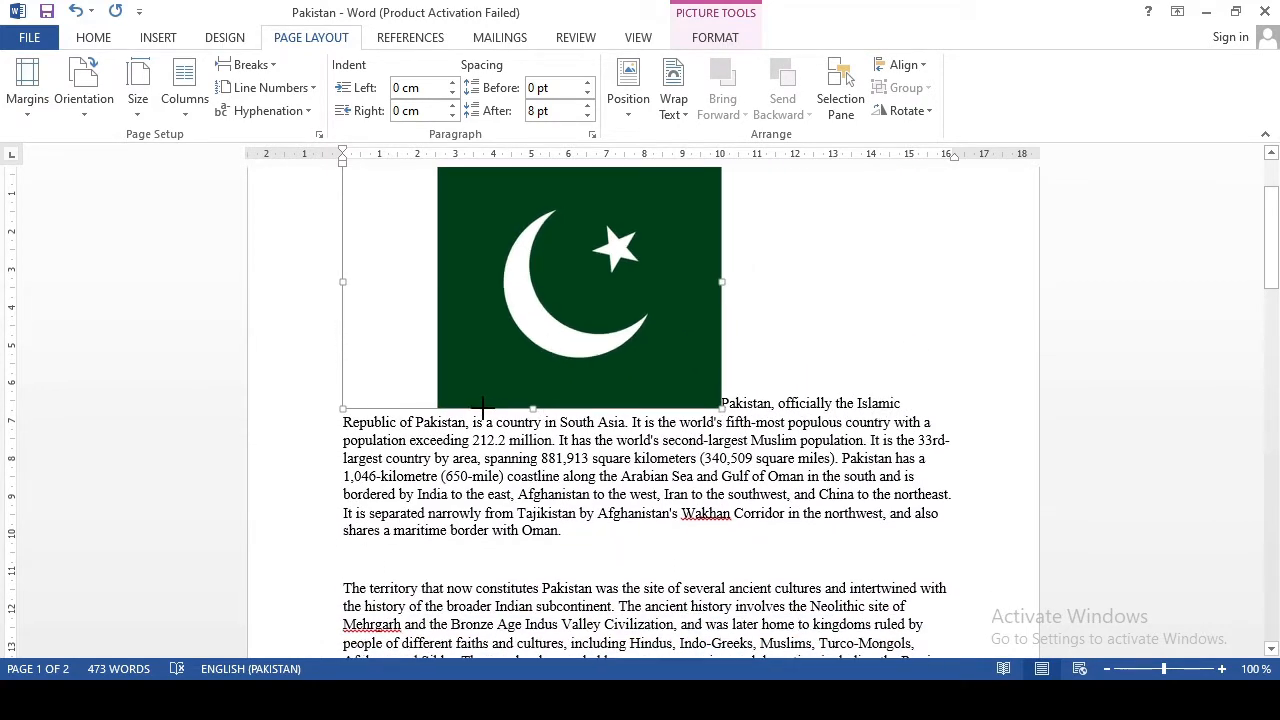
{"action": "left_click", "coordinate": [718, 401]}
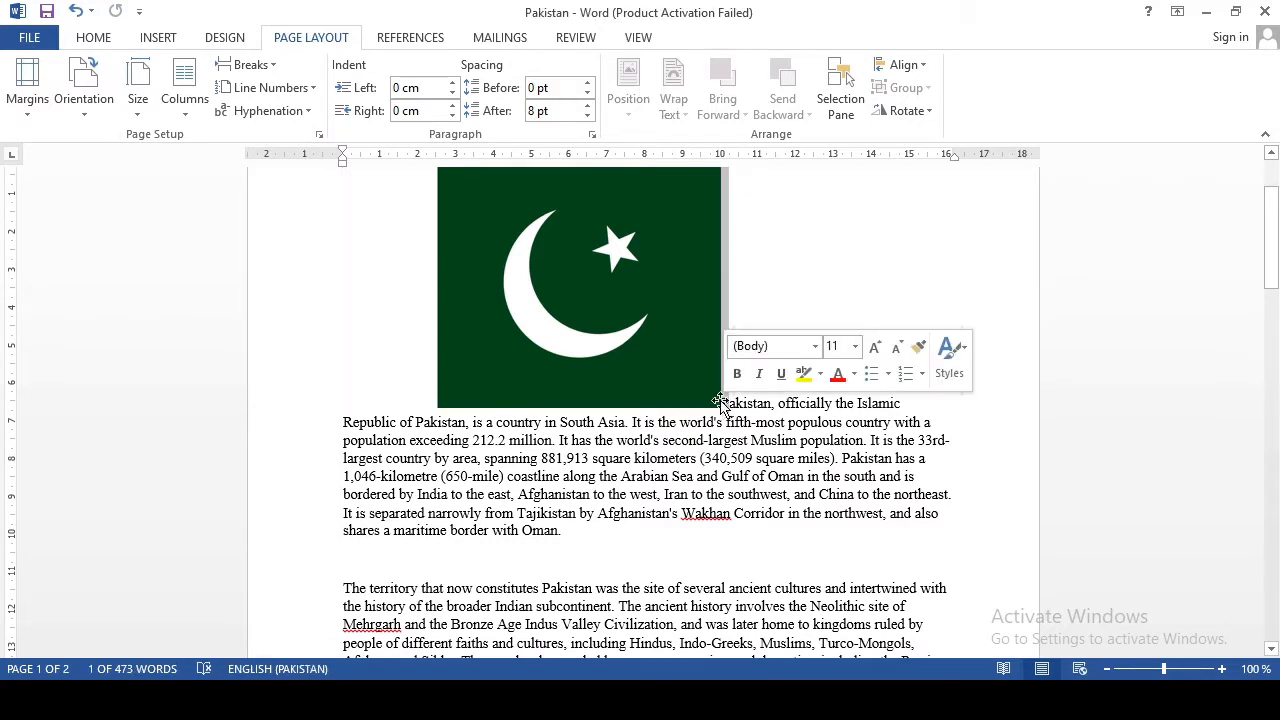
{"action": "left_click", "coordinate": [718, 401]}
{"action": "left_click_drag", "start_coordinate": [718, 407], "coordinate": [652, 388]}
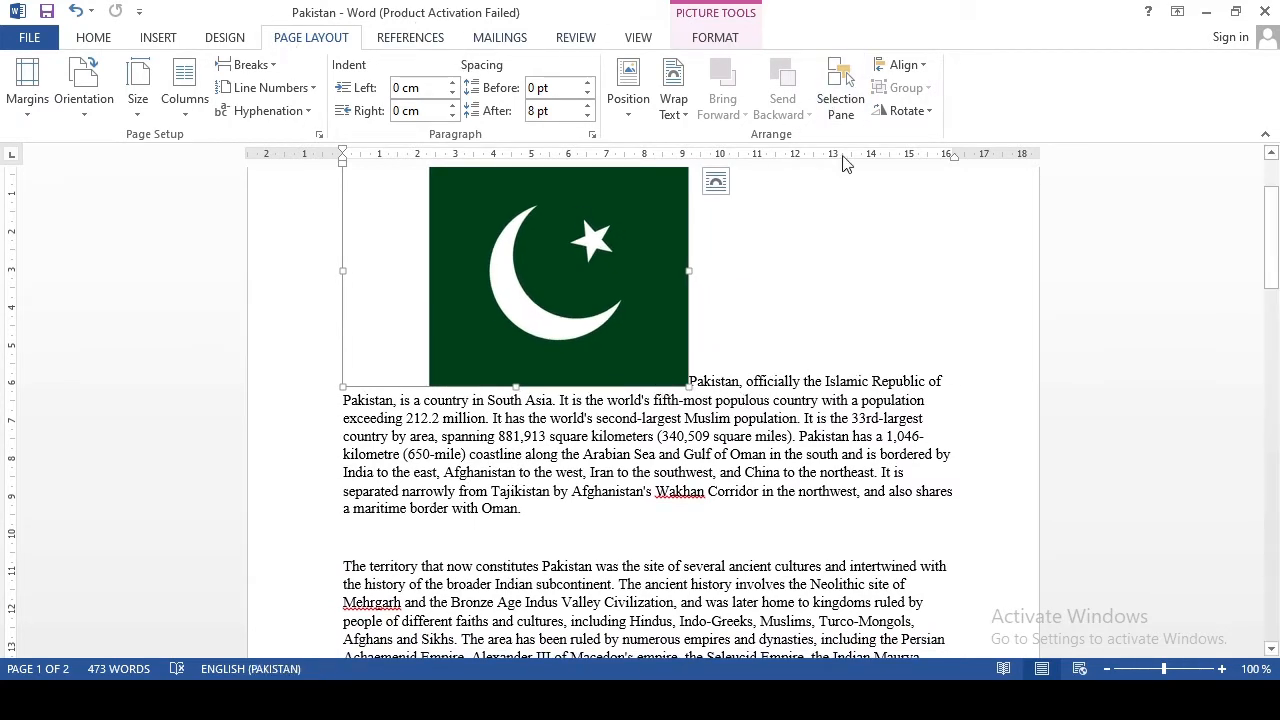
Preview the rotate and flip presets on the flag picture and set its rotation to 4° in the layout options.
{"action": "left_click", "coordinate": [931, 112]}
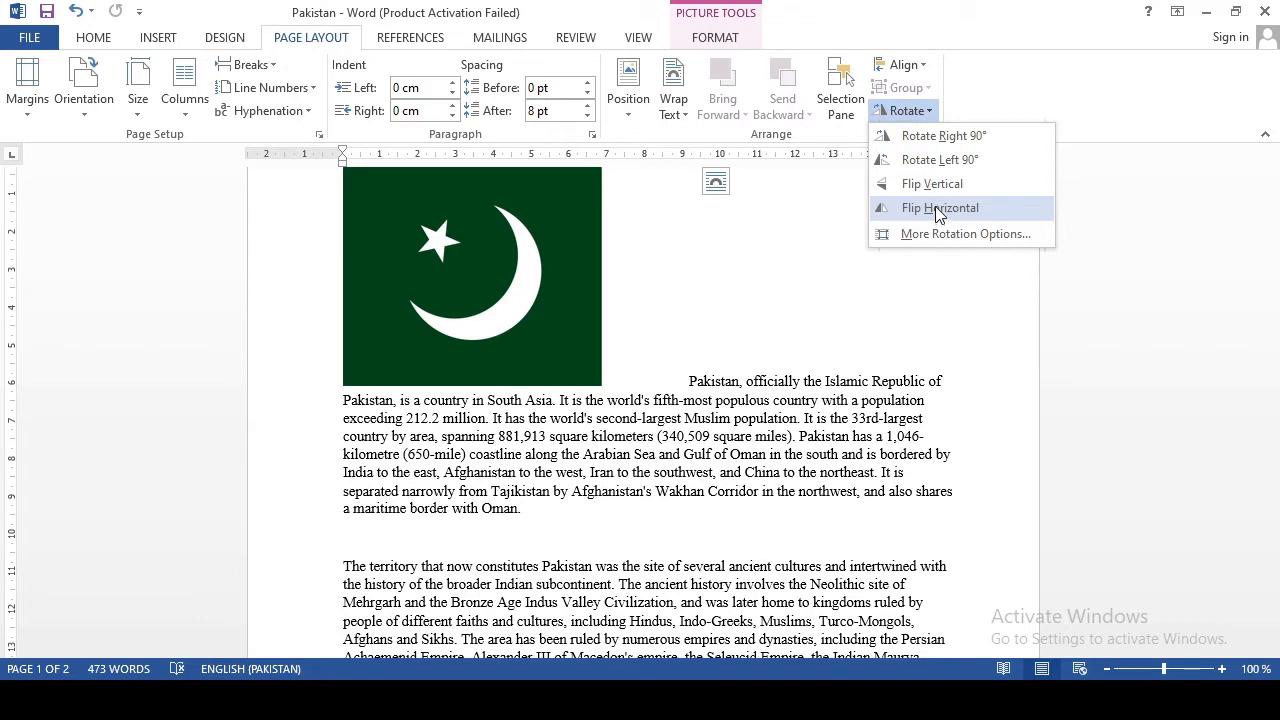
{"action": "left_click", "coordinate": [1022, 100]}
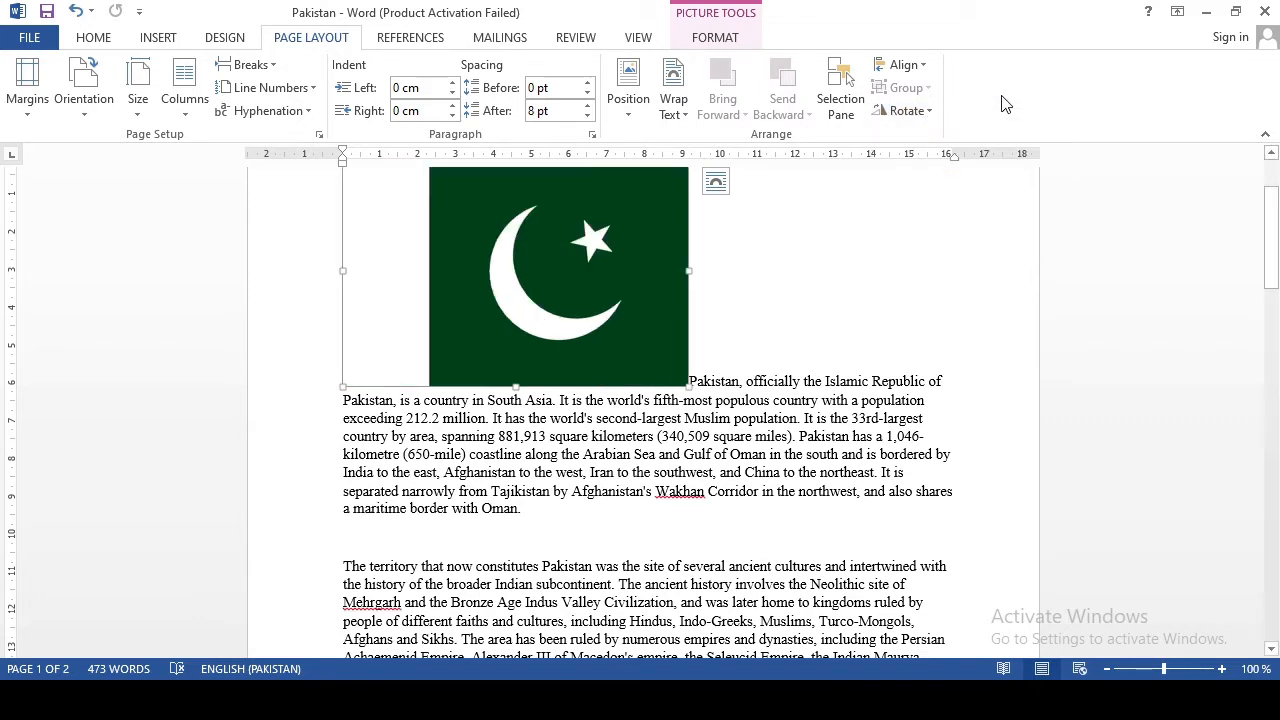
{"action": "left_click", "coordinate": [928, 112]}
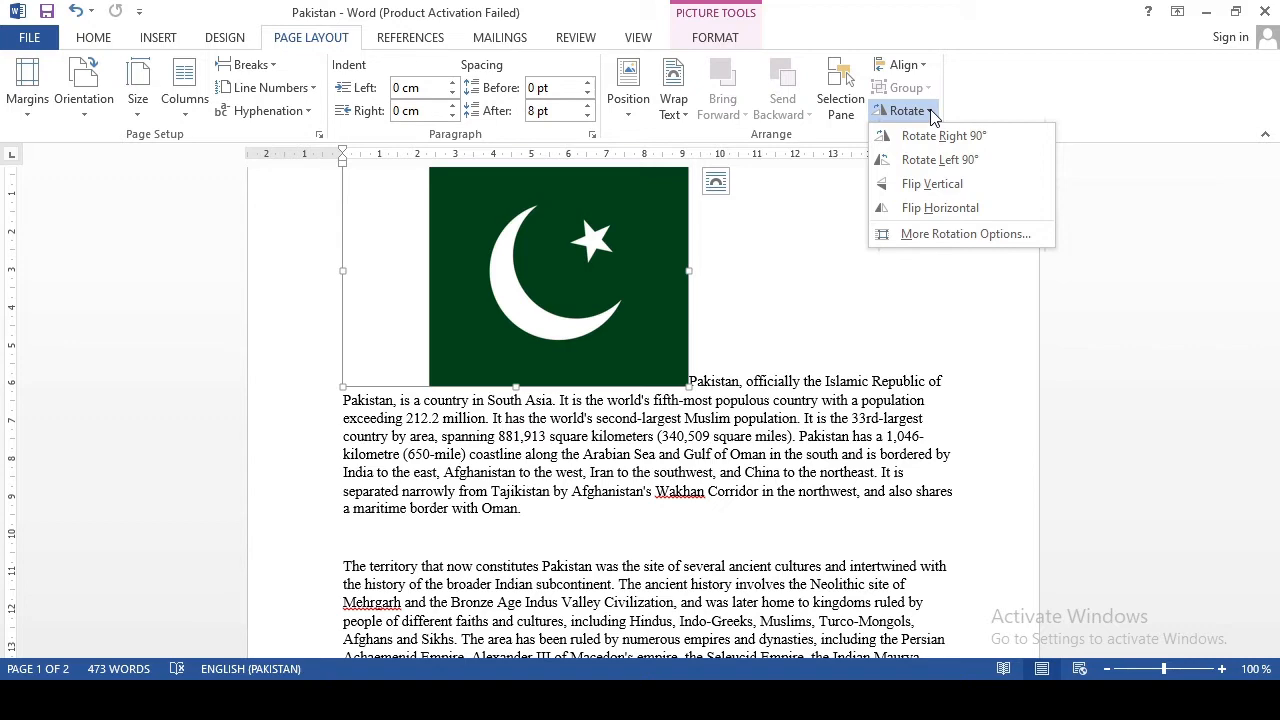
{"action": "left_click", "coordinate": [944, 236]}
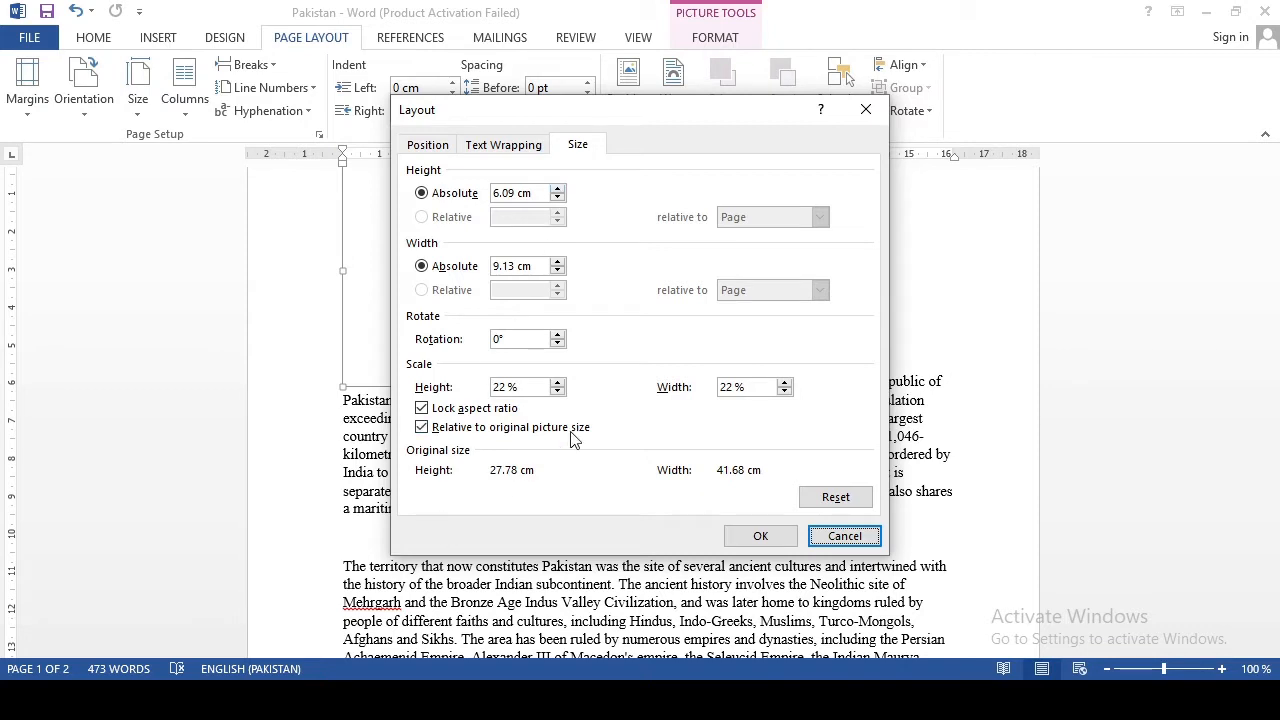
{"action": "left_click", "coordinate": [558, 336]}
{"action": "left_click", "coordinate": [559, 337]}
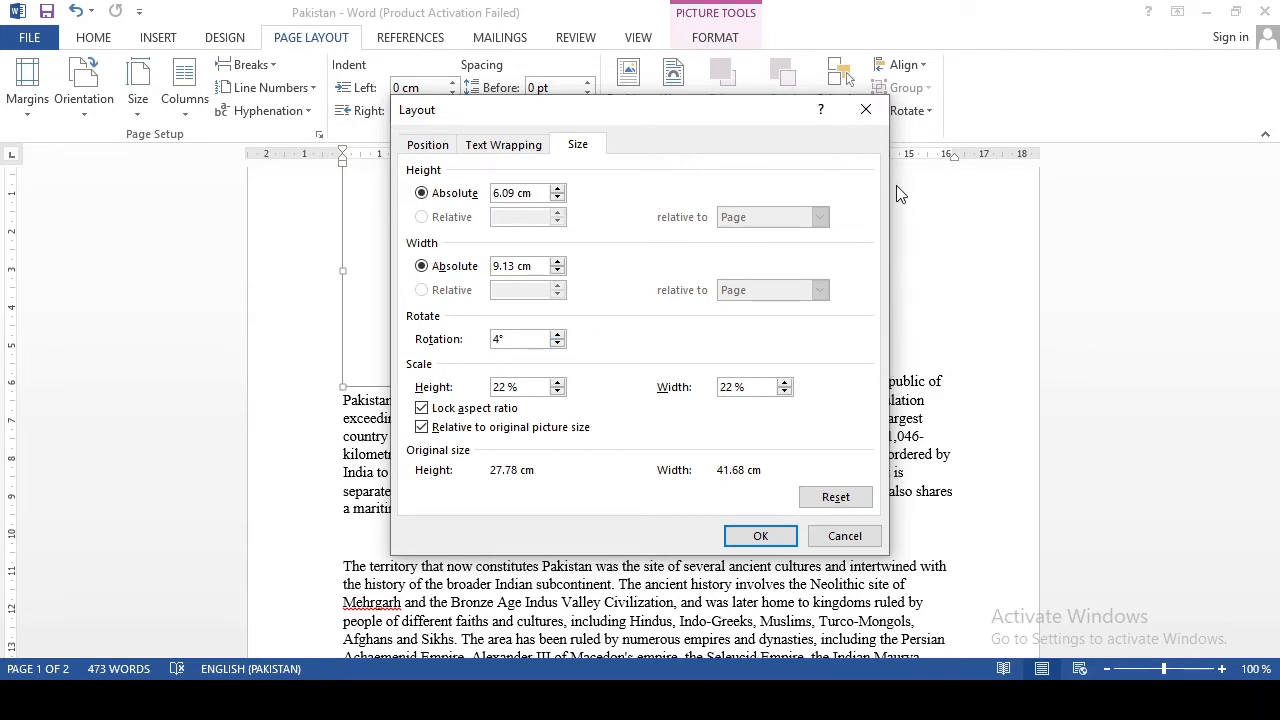
{"action": "left_click", "coordinate": [760, 536]}
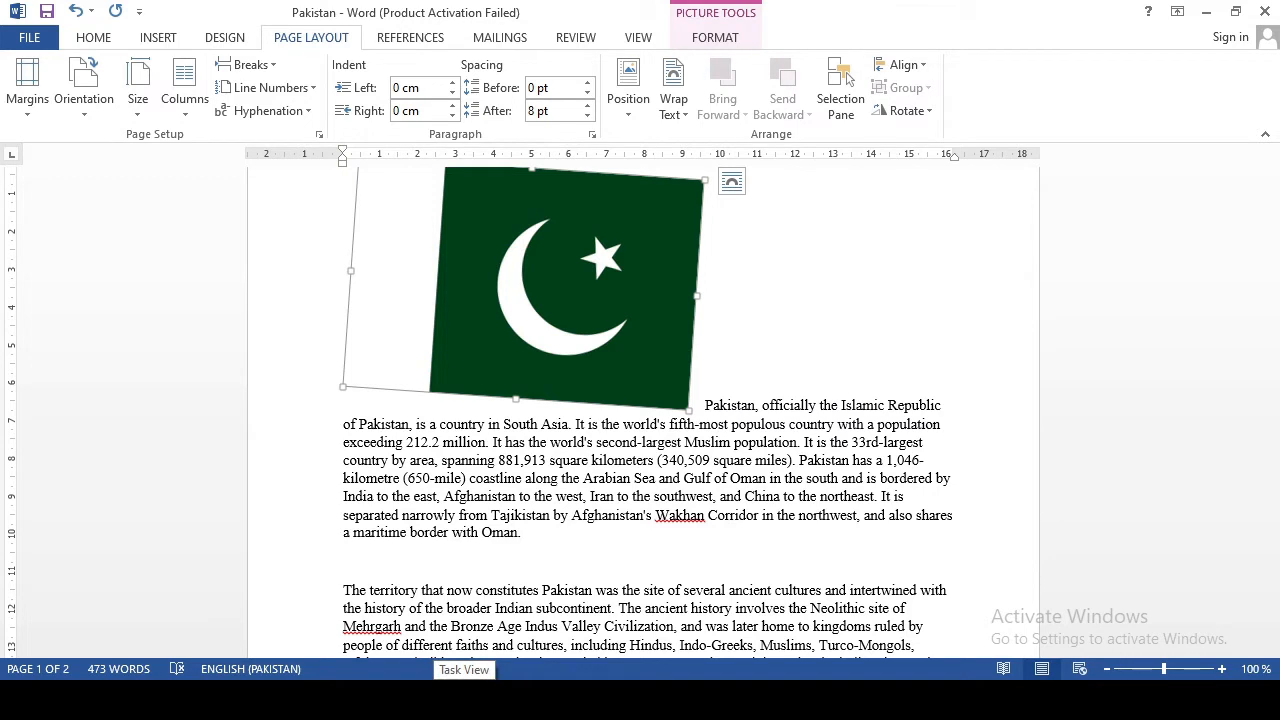
Undo the flag picture's rotation.
{"action": "scroll", "coordinate": [1082, 372], "scroll_direction": "up", "scroll_amount": 2}
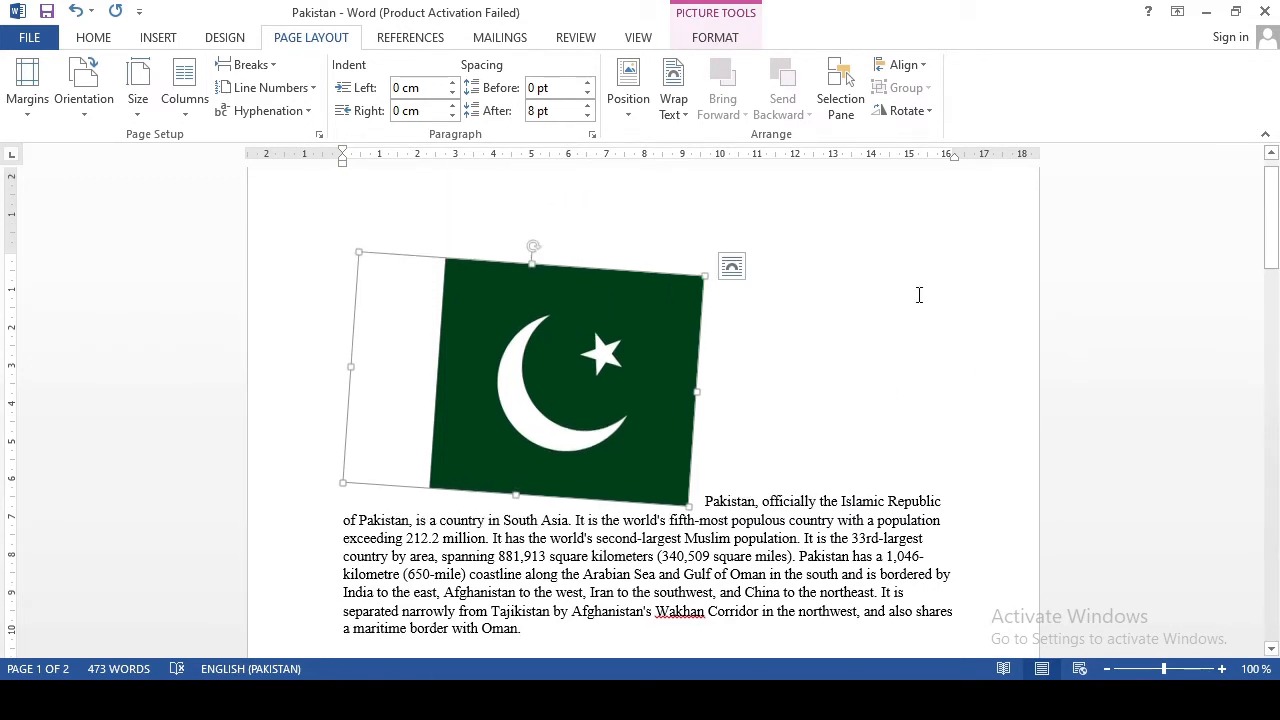
{"action": "key", "text": "ctrl+z"}
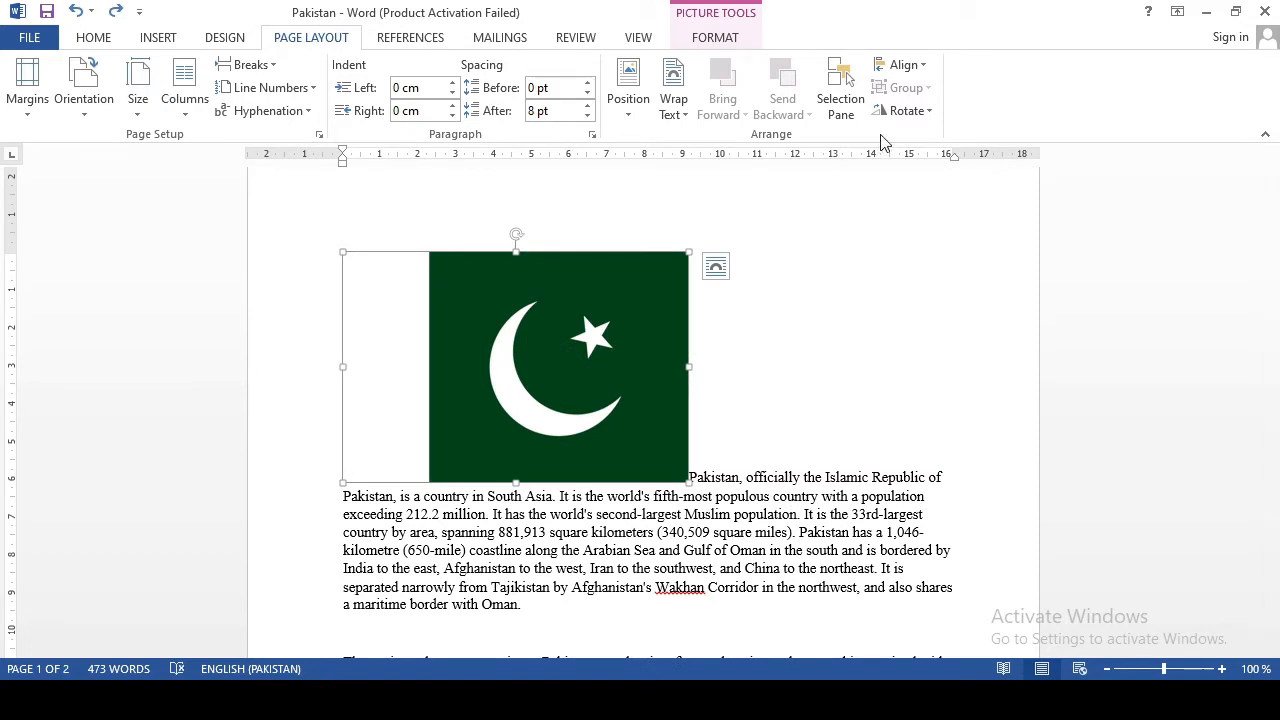
{"action": "left_click", "coordinate": [930, 70]}
{"action": "left_click", "coordinate": [930, 72]}
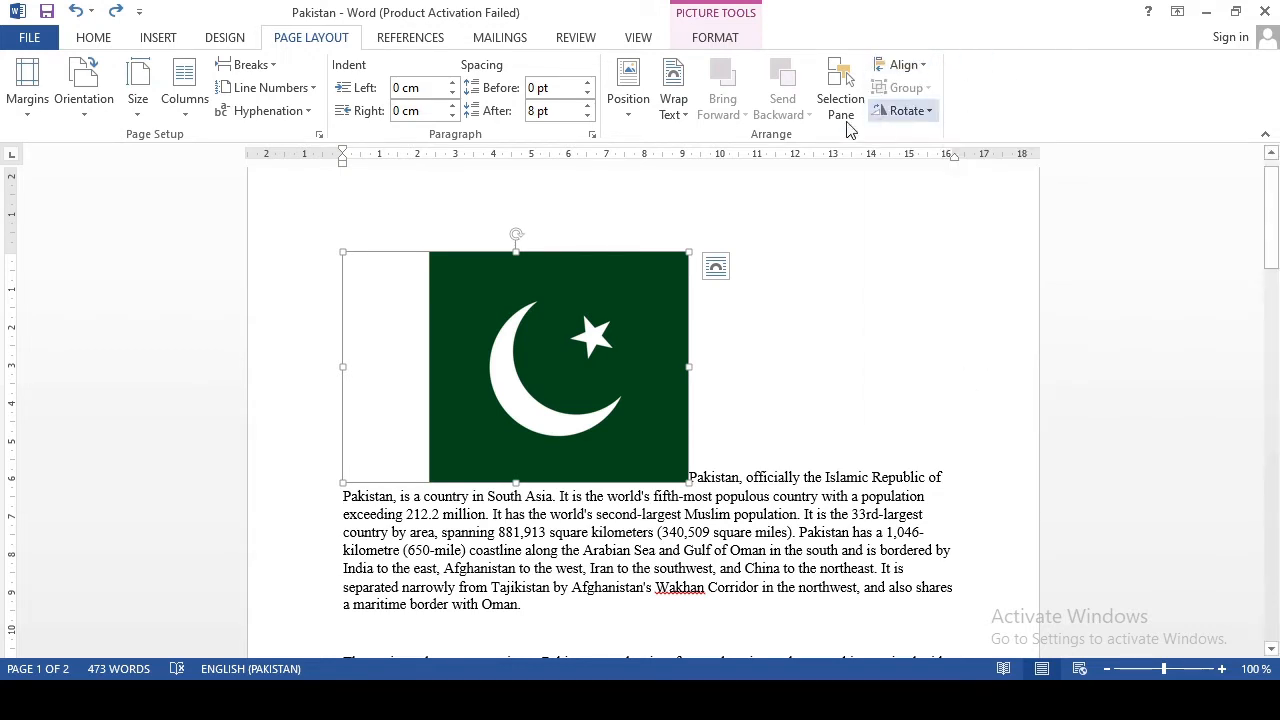
{"action": "left_click", "coordinate": [629, 118]}
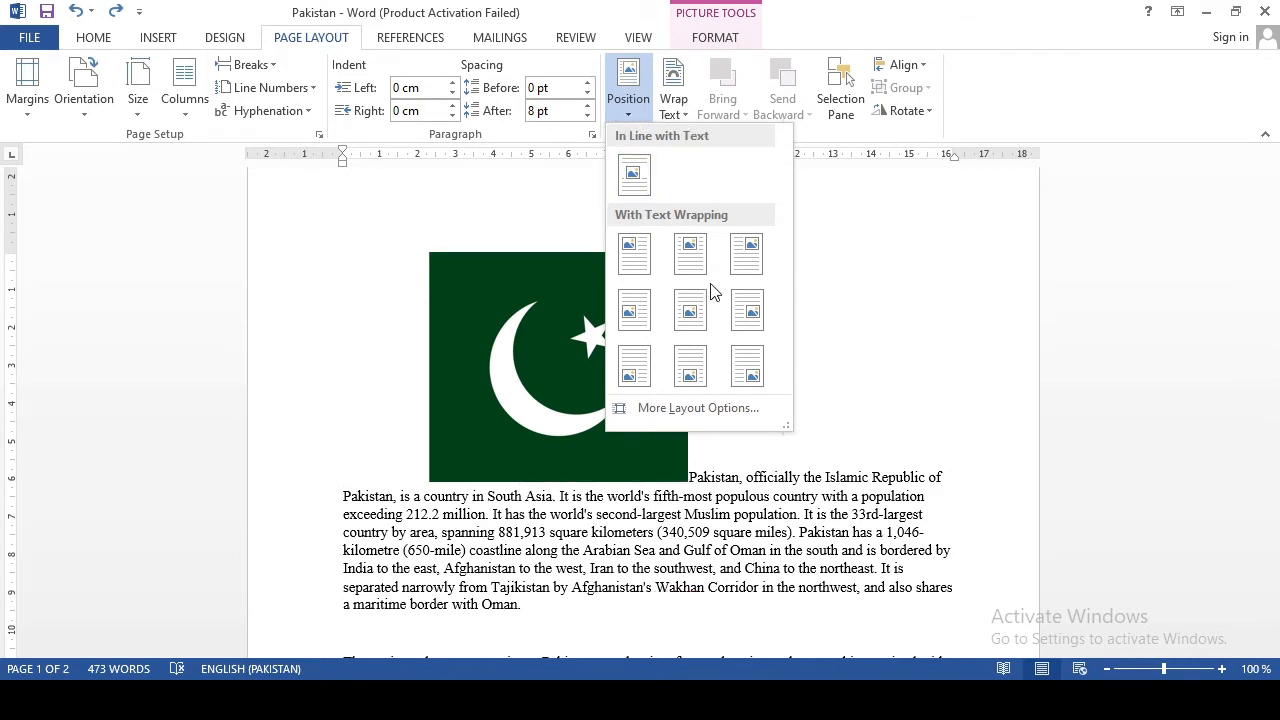
Set the flag picture's text wrapping to In Front of Text.
{"action": "left_click", "coordinate": [694, 116]}
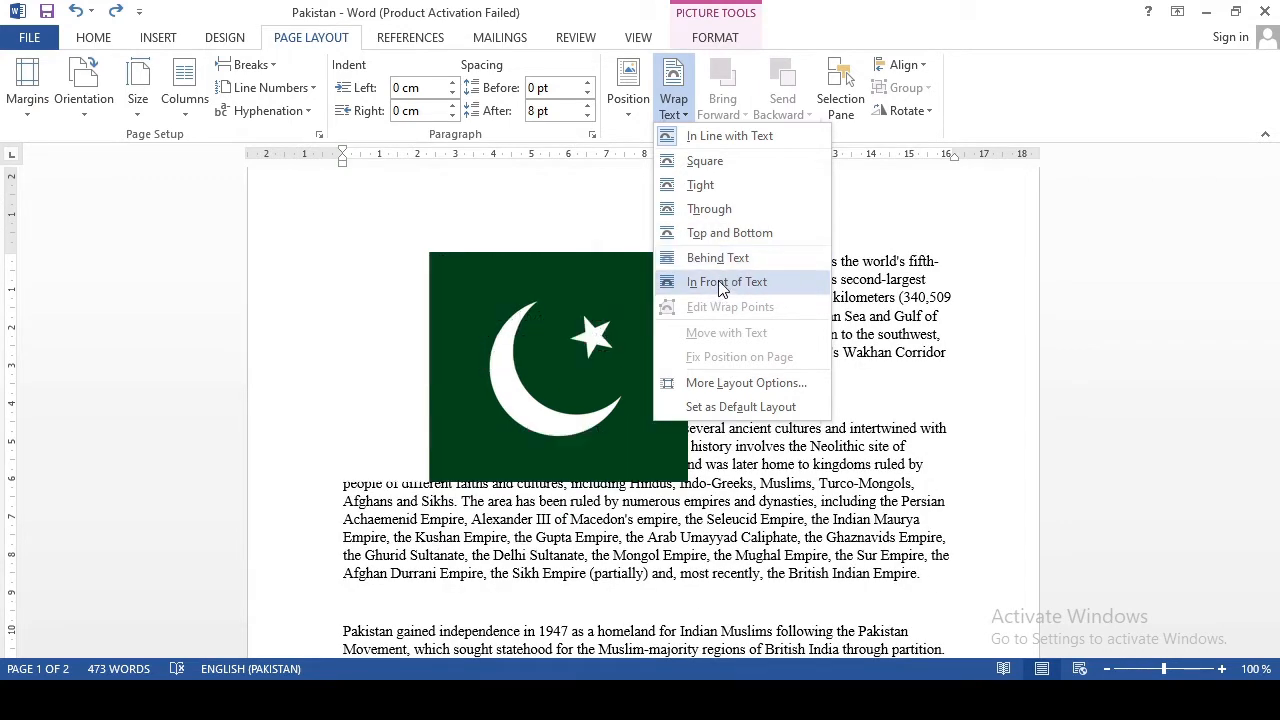
{"action": "left_click", "coordinate": [718, 281]}
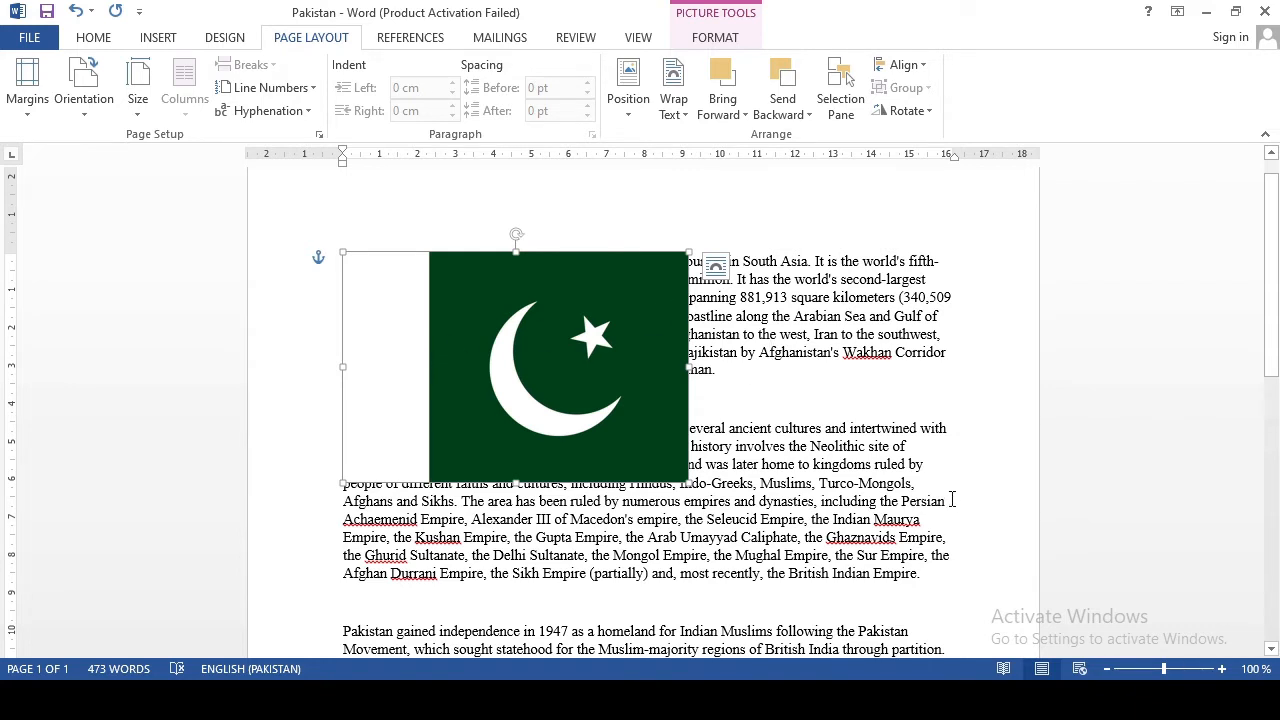
Show the Selection pane and toggle the visibility of Picture 1 off and on several times, leaving it visible.
{"action": "left_click", "coordinate": [835, 88]}
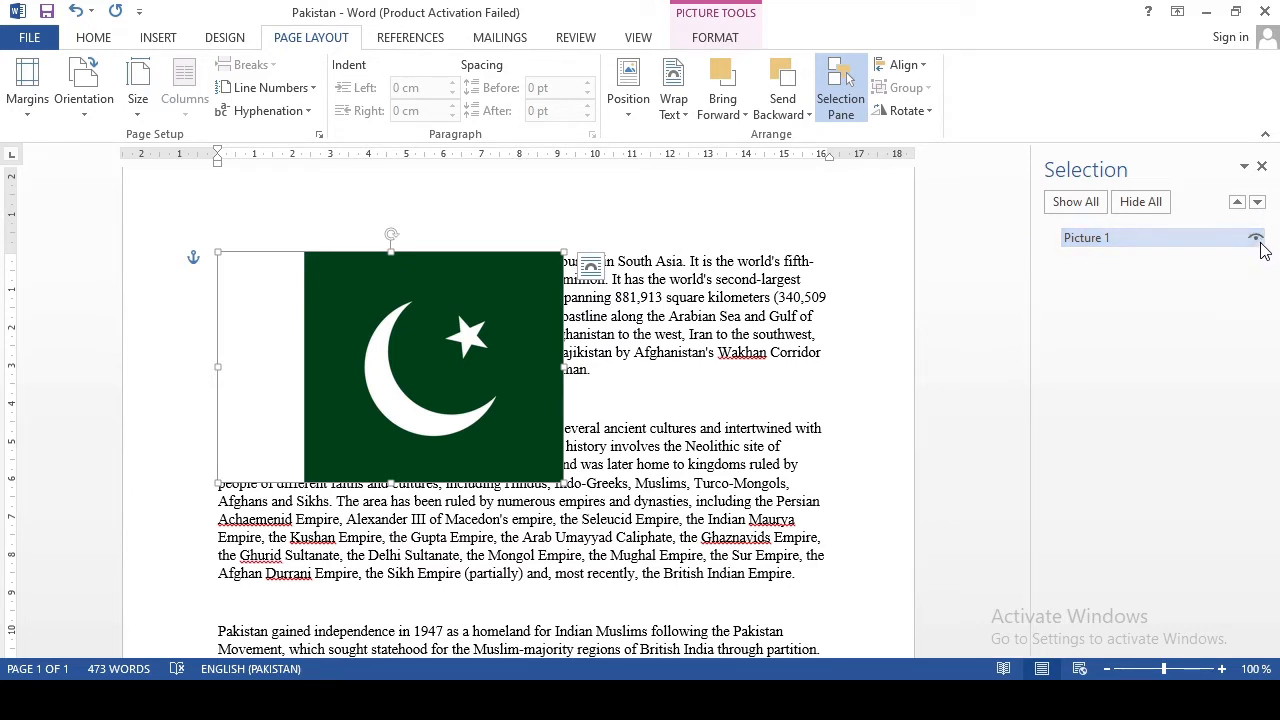
{"action": "left_click", "coordinate": [1256, 242]}
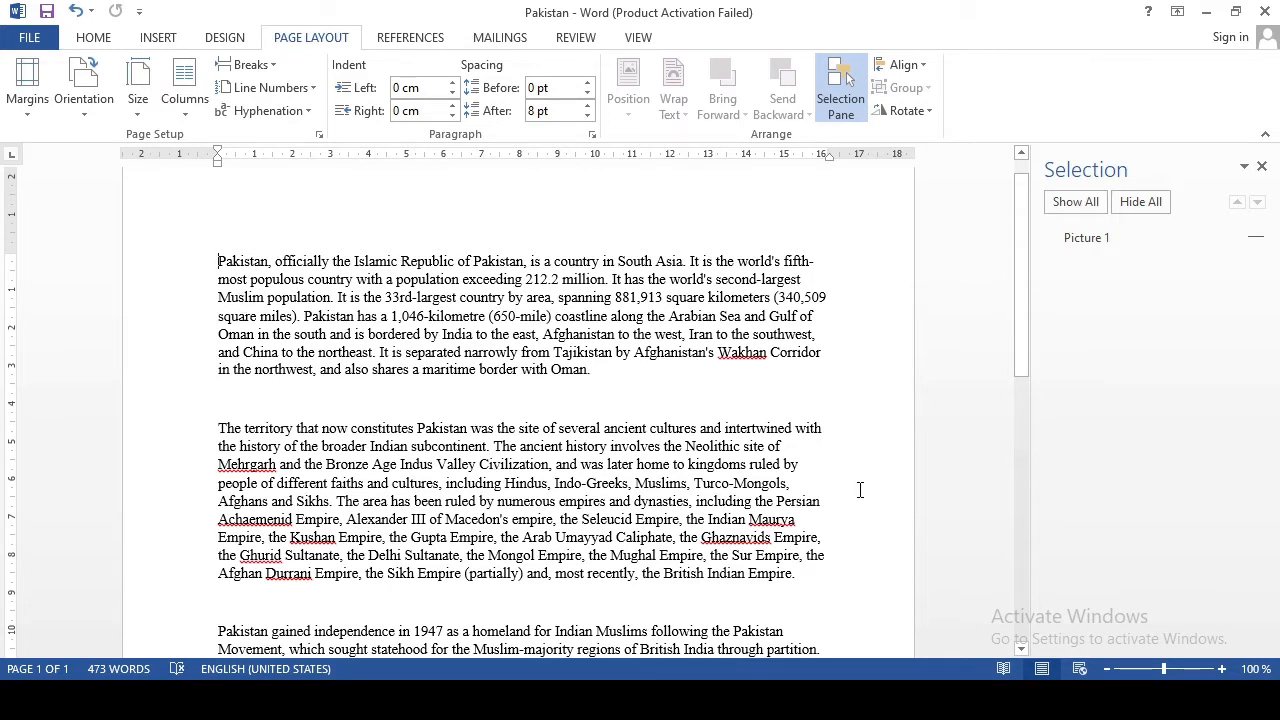
{"action": "left_click", "coordinate": [1255, 239]}
{"action": "left_click", "coordinate": [1255, 239]}
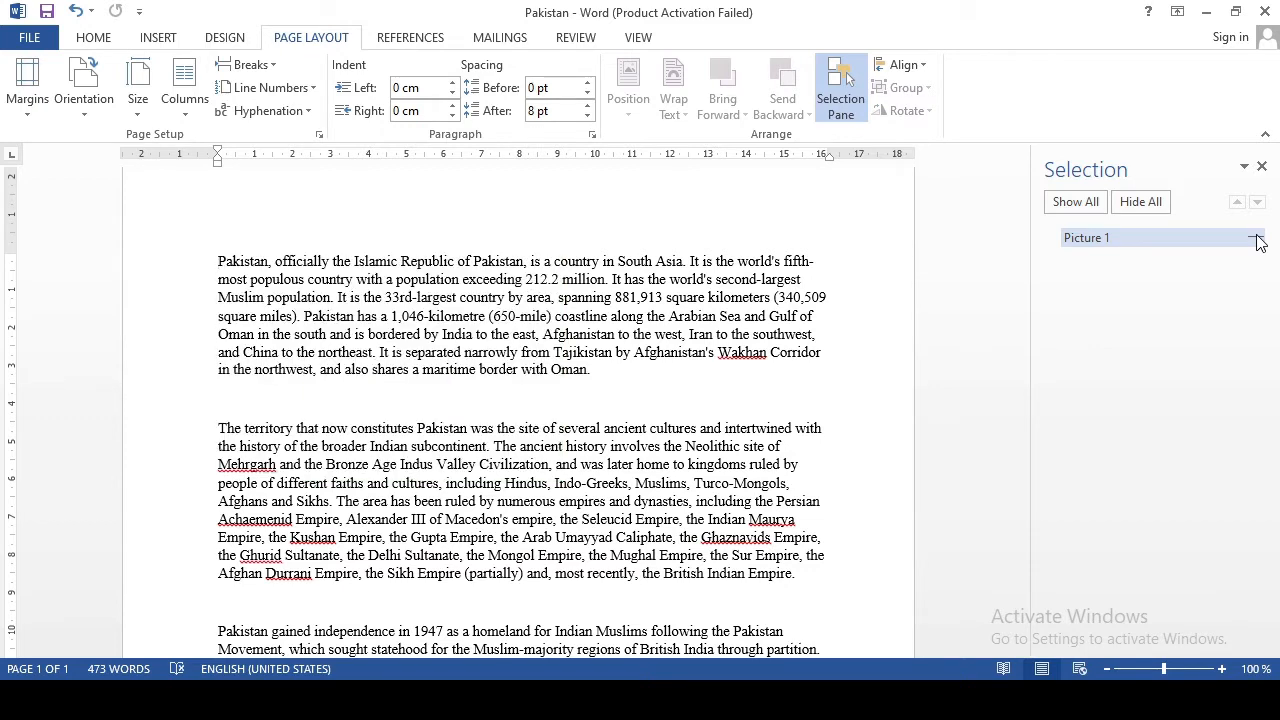
{"action": "left_click", "coordinate": [1255, 239]}
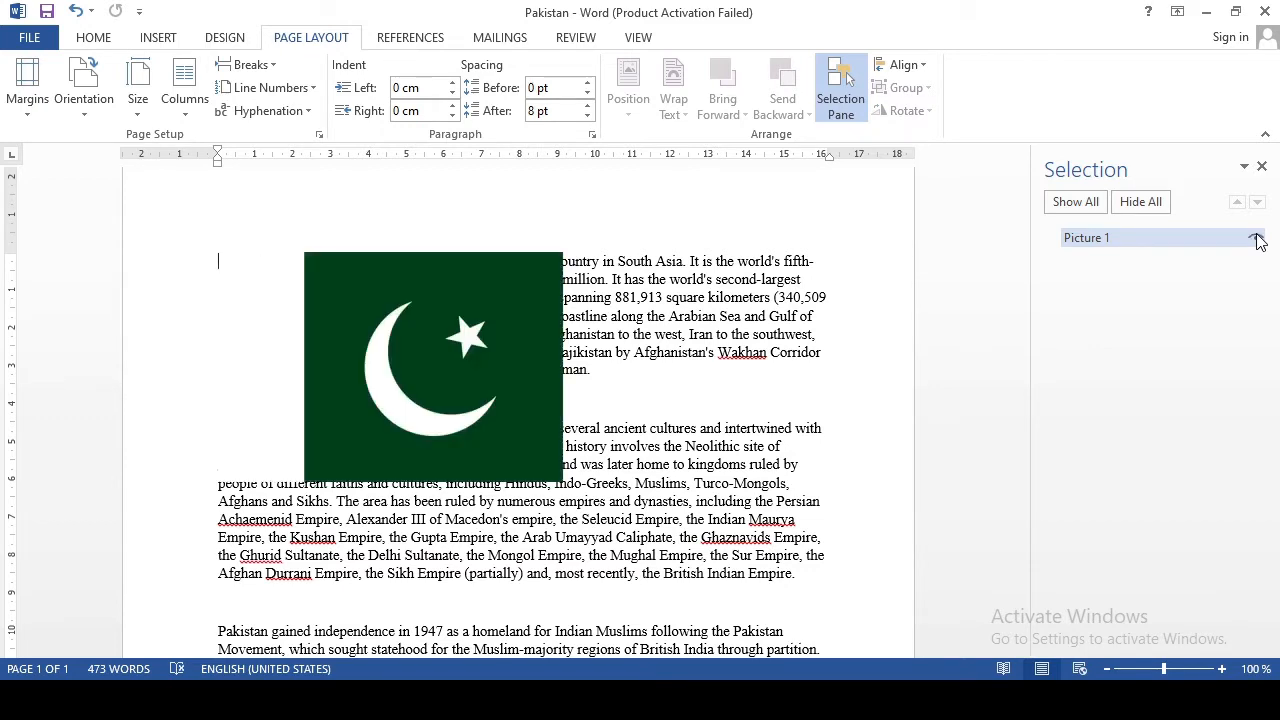
{"action": "left_click", "coordinate": [1255, 239]}
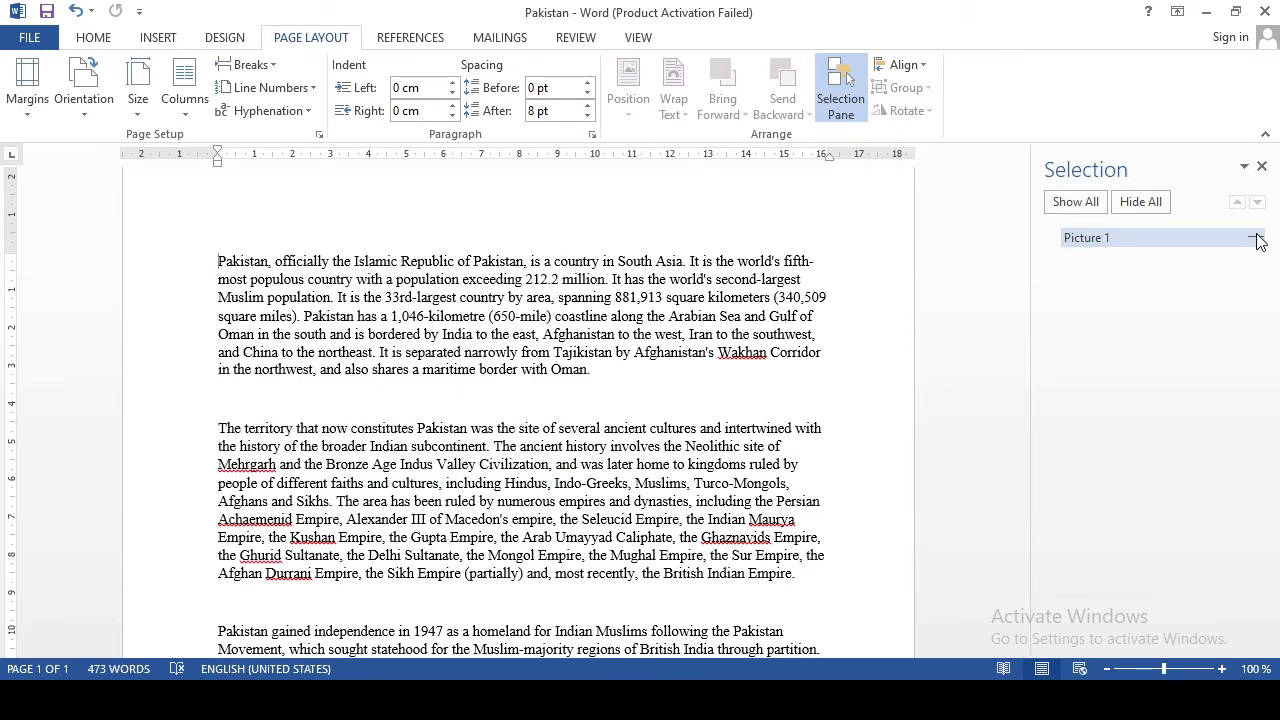
{"action": "left_click", "coordinate": [1255, 239]}
{"action": "left_click", "coordinate": [1255, 239]}
{"action": "left_click", "coordinate": [1255, 239]}
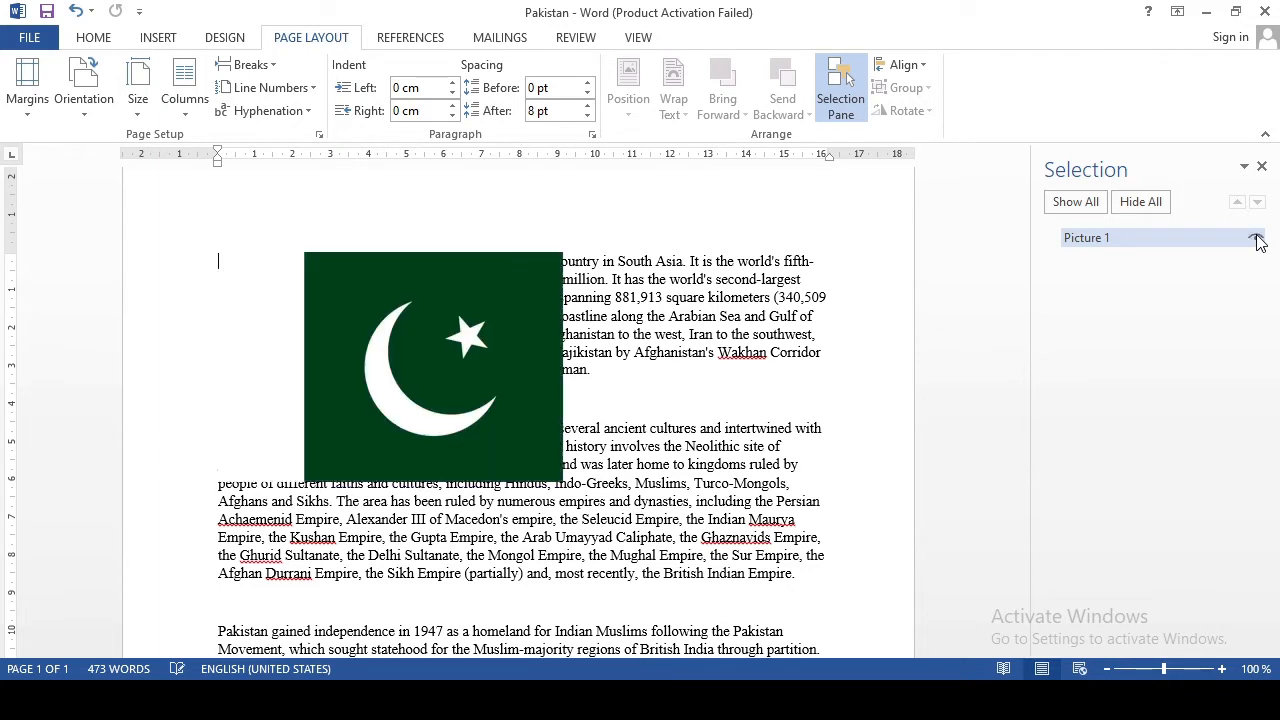
{"action": "left_click", "coordinate": [1255, 239]}
{"action": "left_click", "coordinate": [1255, 239]}
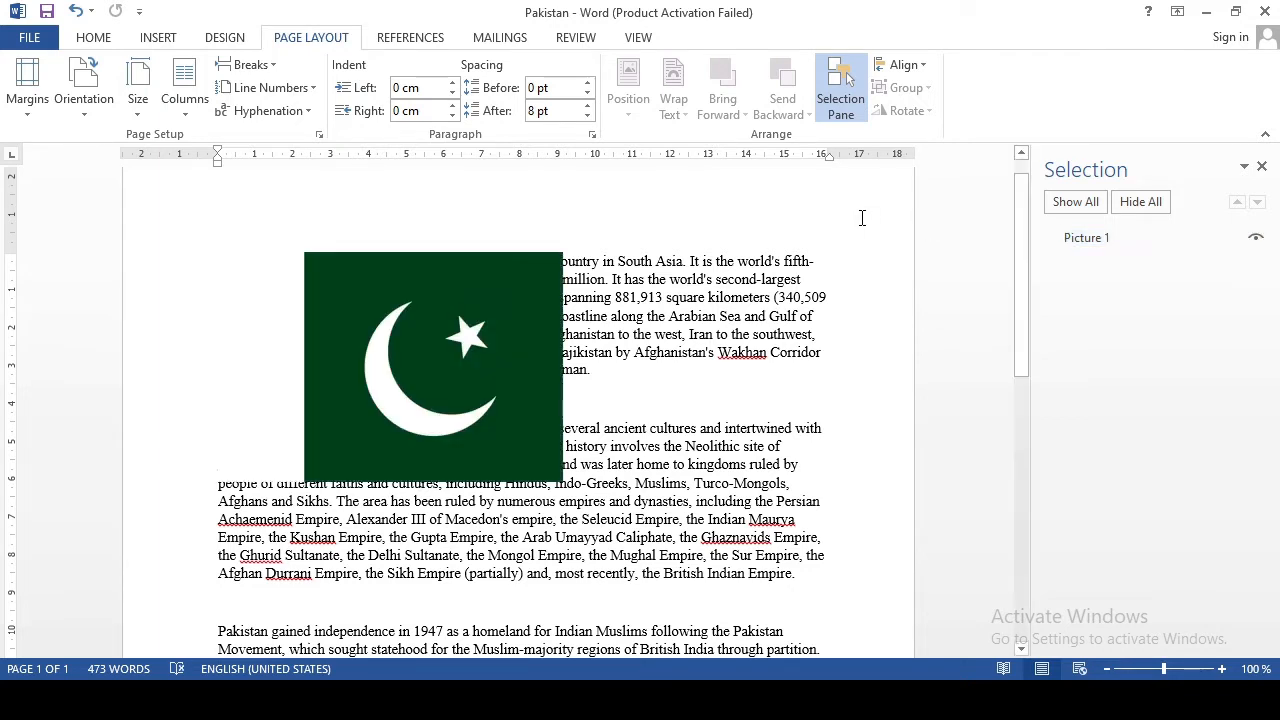
Select the flag picture and send it behind the text.
{"action": "left_click", "coordinate": [338, 316]}
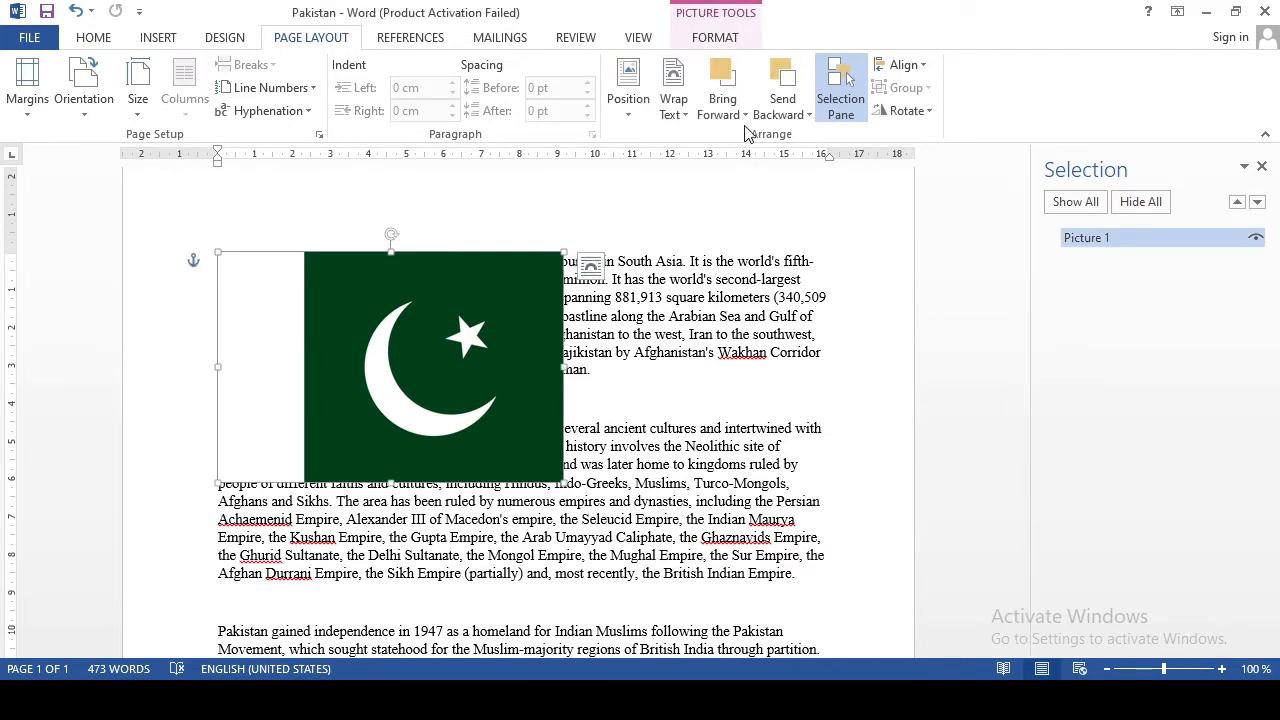
{"action": "left_click", "coordinate": [800, 125]}
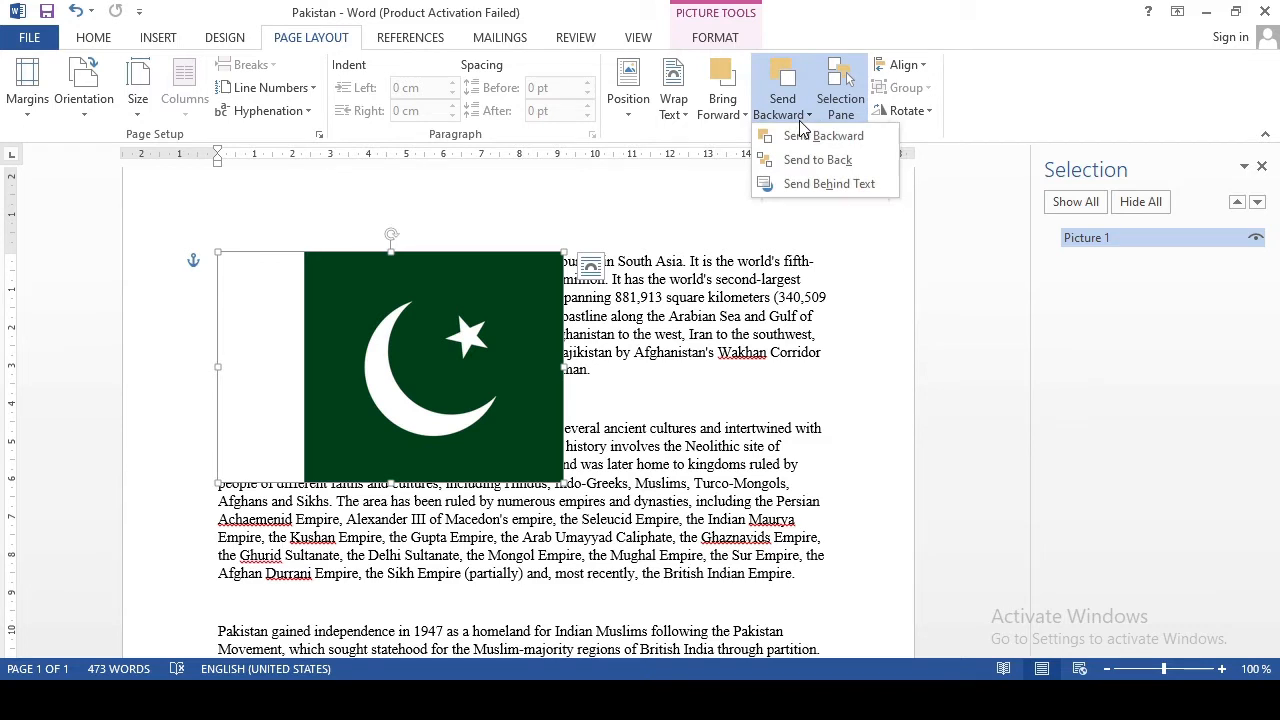
{"action": "left_click", "coordinate": [813, 187]}
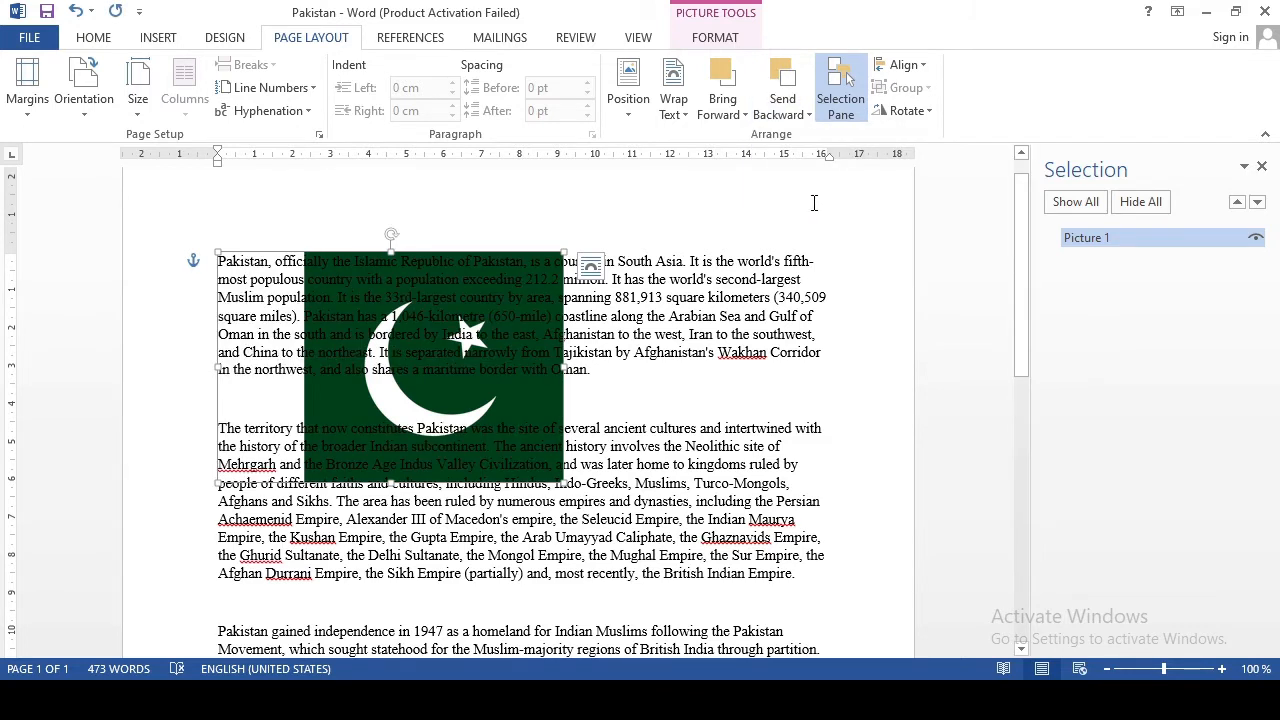
Bring the flag picture in front of the text and send it behind the text again.
{"action": "left_click", "coordinate": [745, 116]}
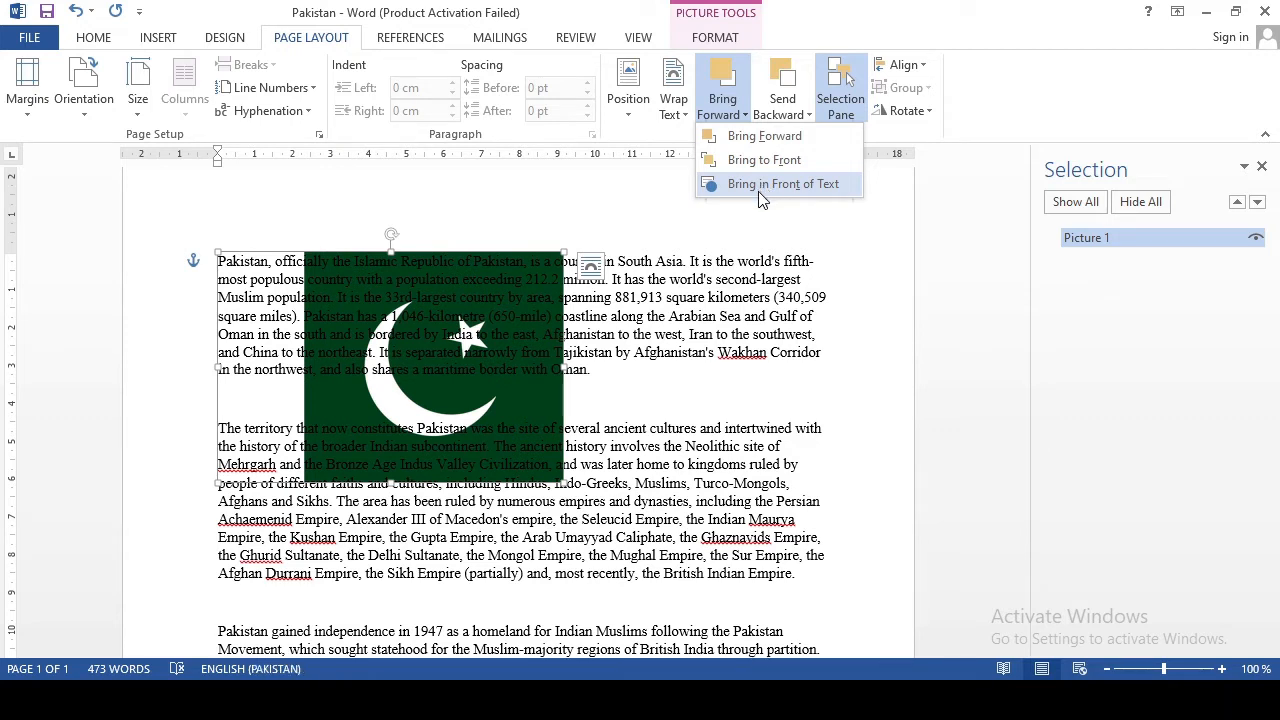
{"action": "left_click", "coordinate": [760, 186]}
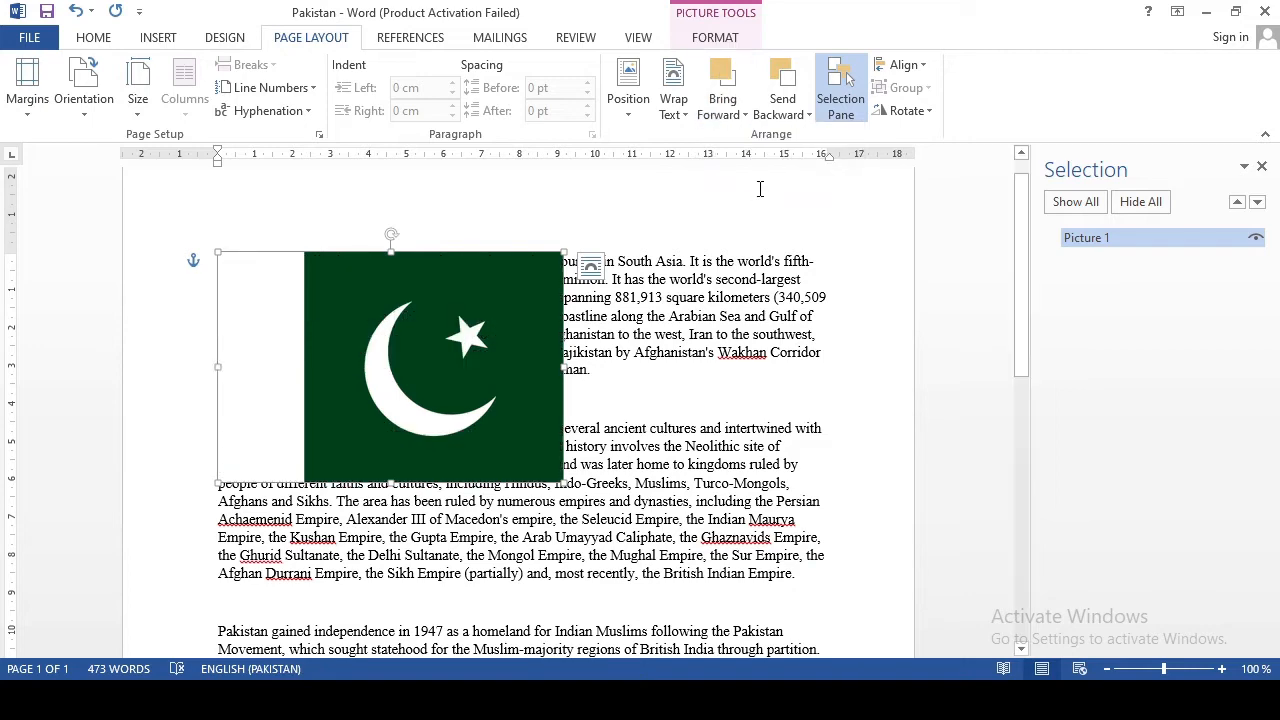
{"action": "left_click", "coordinate": [797, 113]}
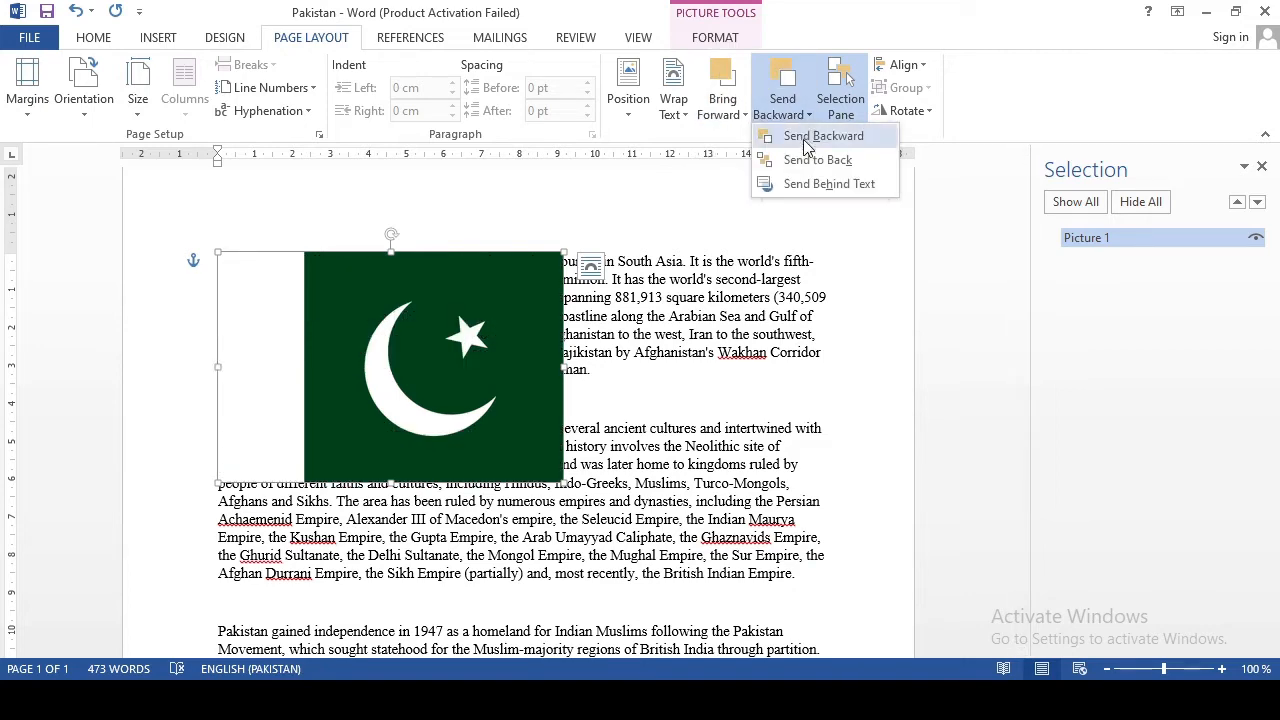
{"action": "left_click", "coordinate": [815, 186]}
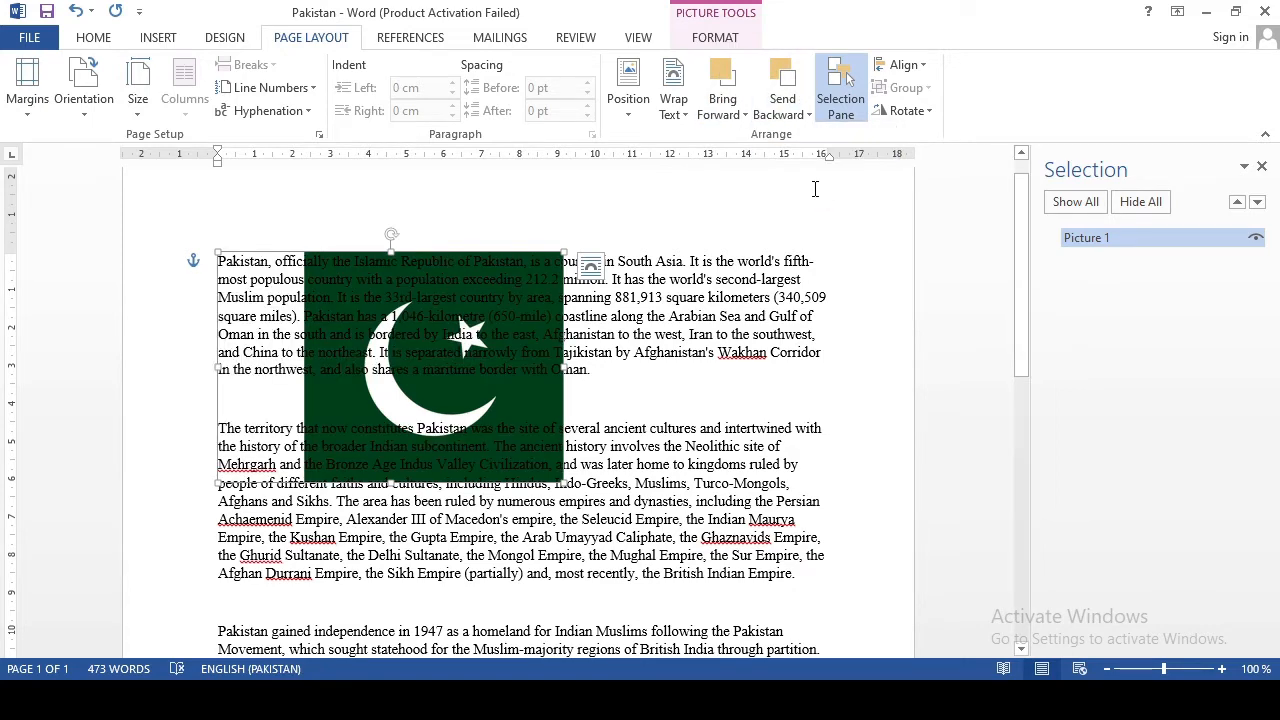
Toggle the visibility of Picture 1 off and on in the Selection pane, leaving it visible behind the text.
{"action": "left_click", "coordinate": [1256, 239]}
{"action": "left_click", "coordinate": [1256, 239]}
{"action": "left_click", "coordinate": [1256, 239]}
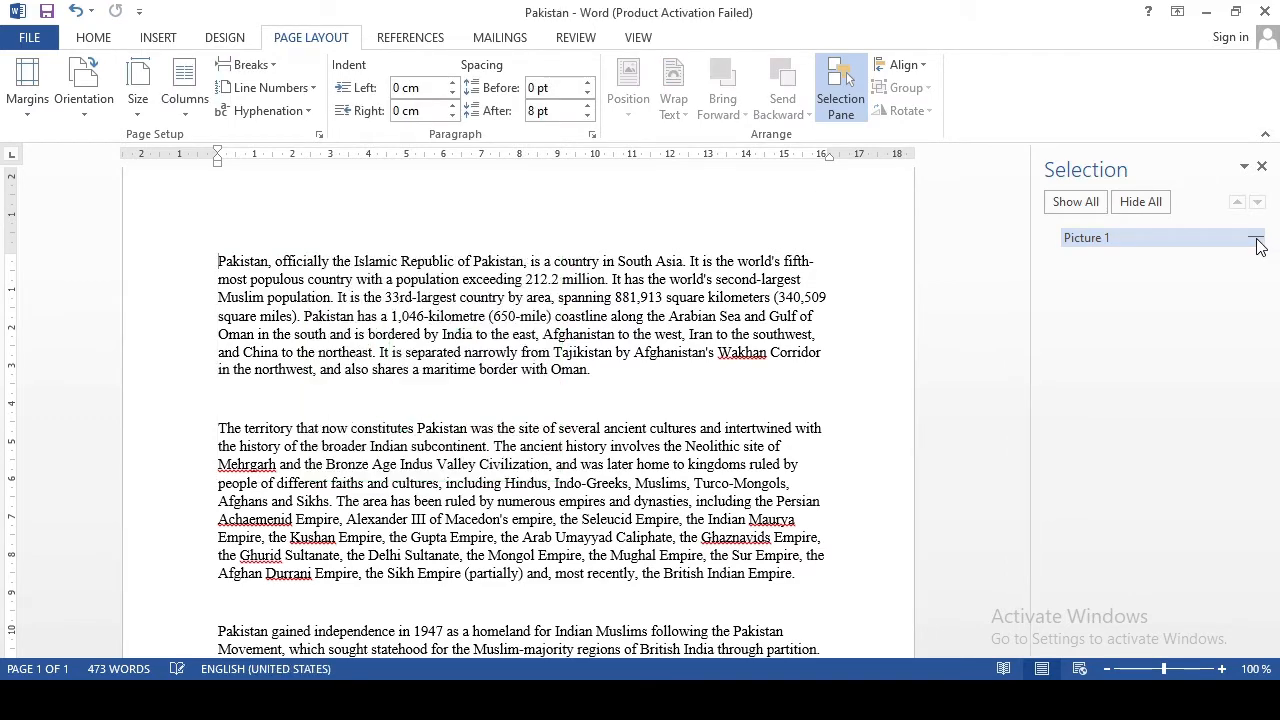
{"action": "left_click", "coordinate": [1256, 240]}
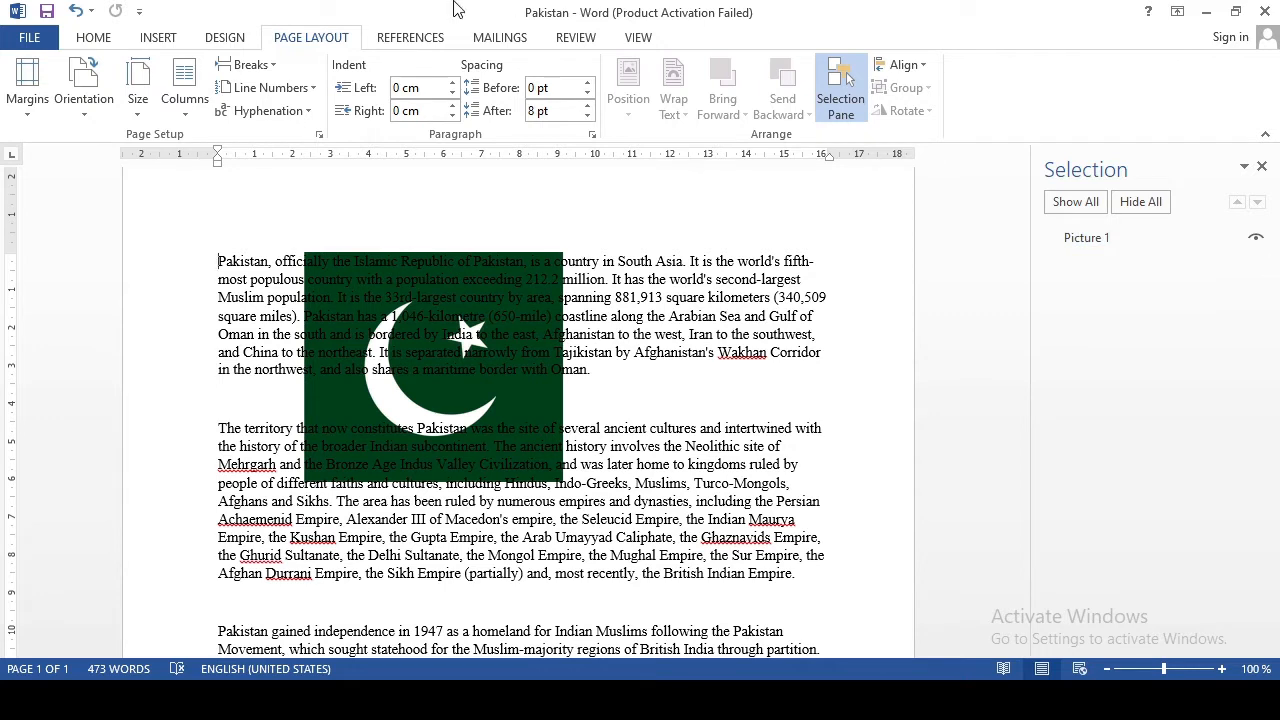
Preview the text wrapping options on the flag picture and position it in the top left with square text wrapping.
{"action": "left_click", "coordinate": [406, 415]}
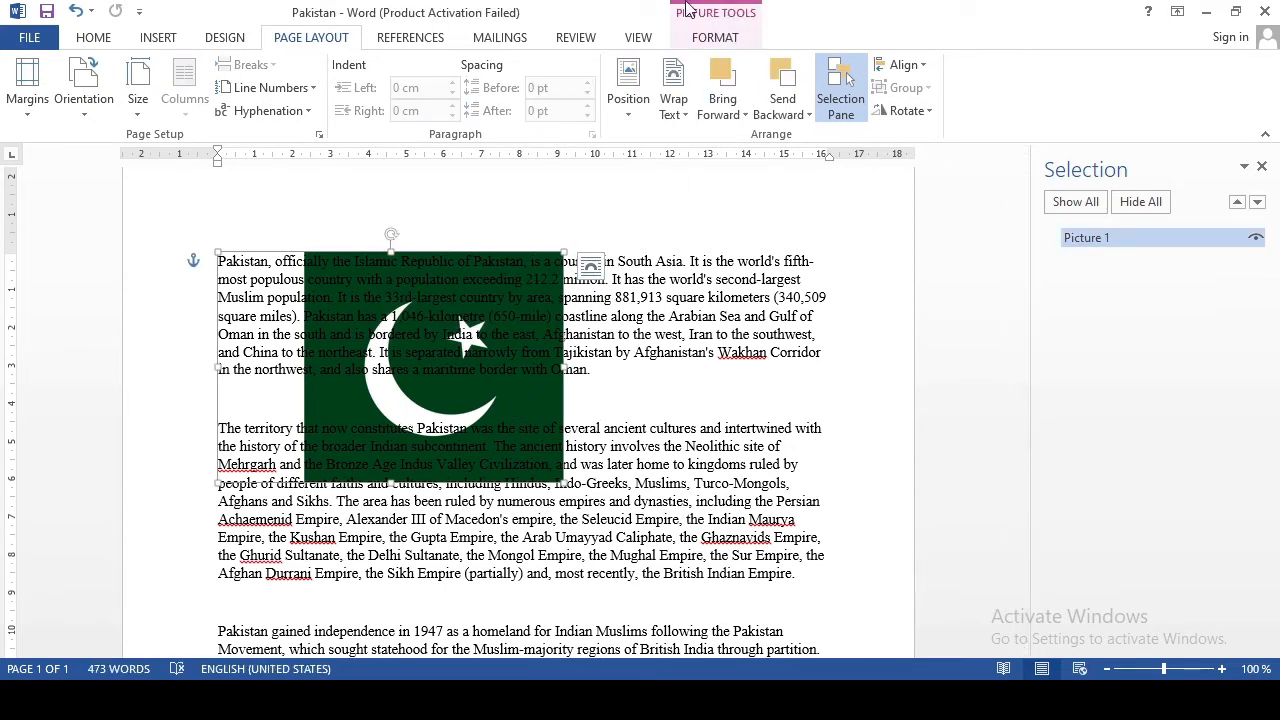
{"action": "left_click", "coordinate": [673, 115]}
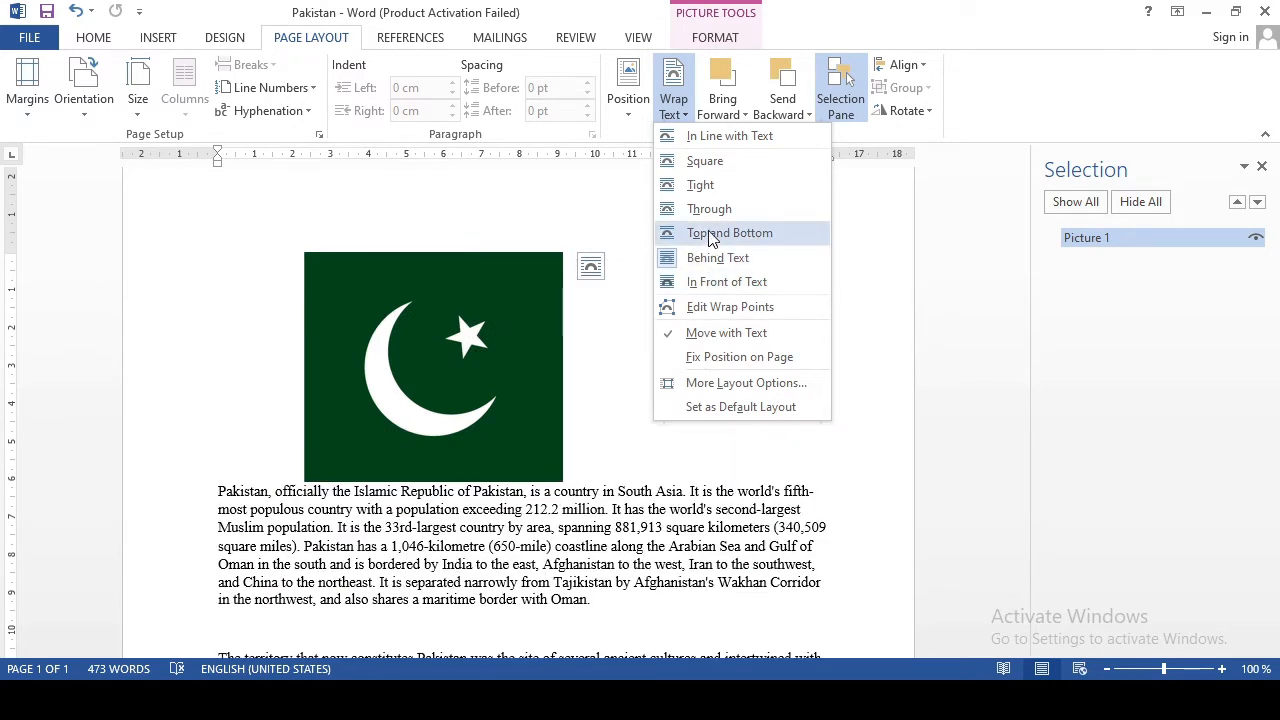
{"action": "left_click", "coordinate": [640, 115]}
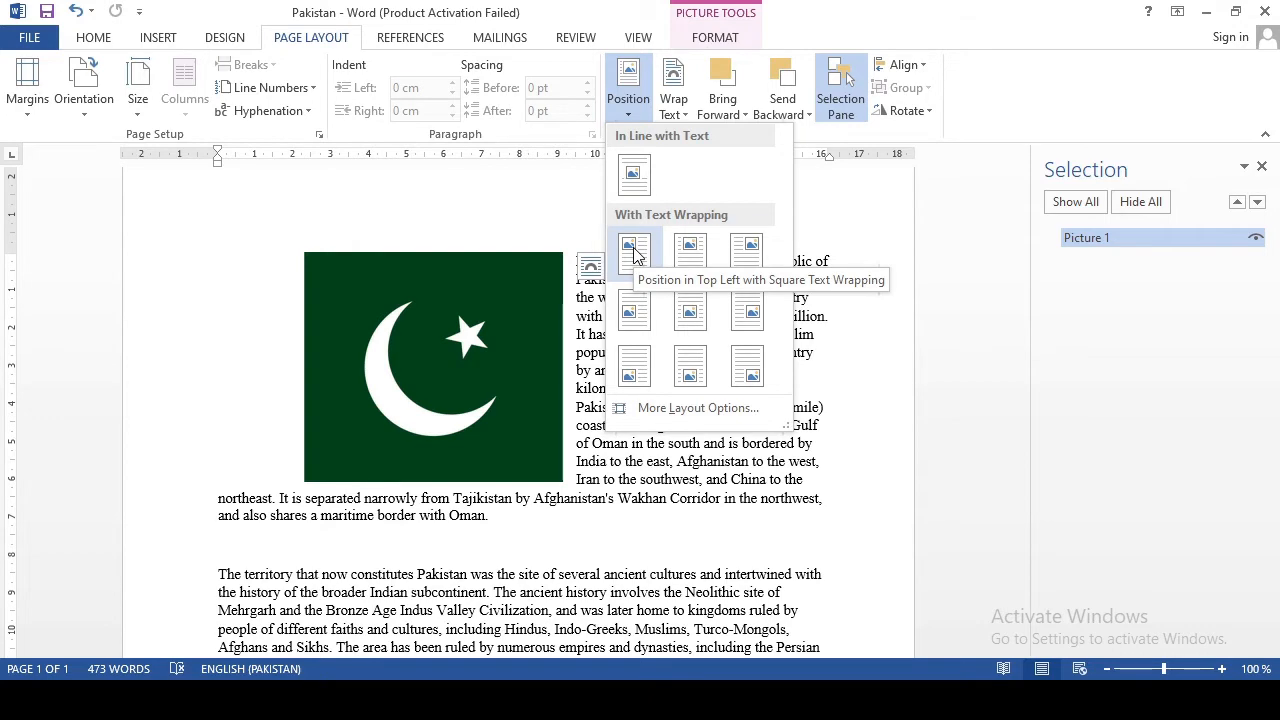
{"action": "left_click", "coordinate": [634, 254]}
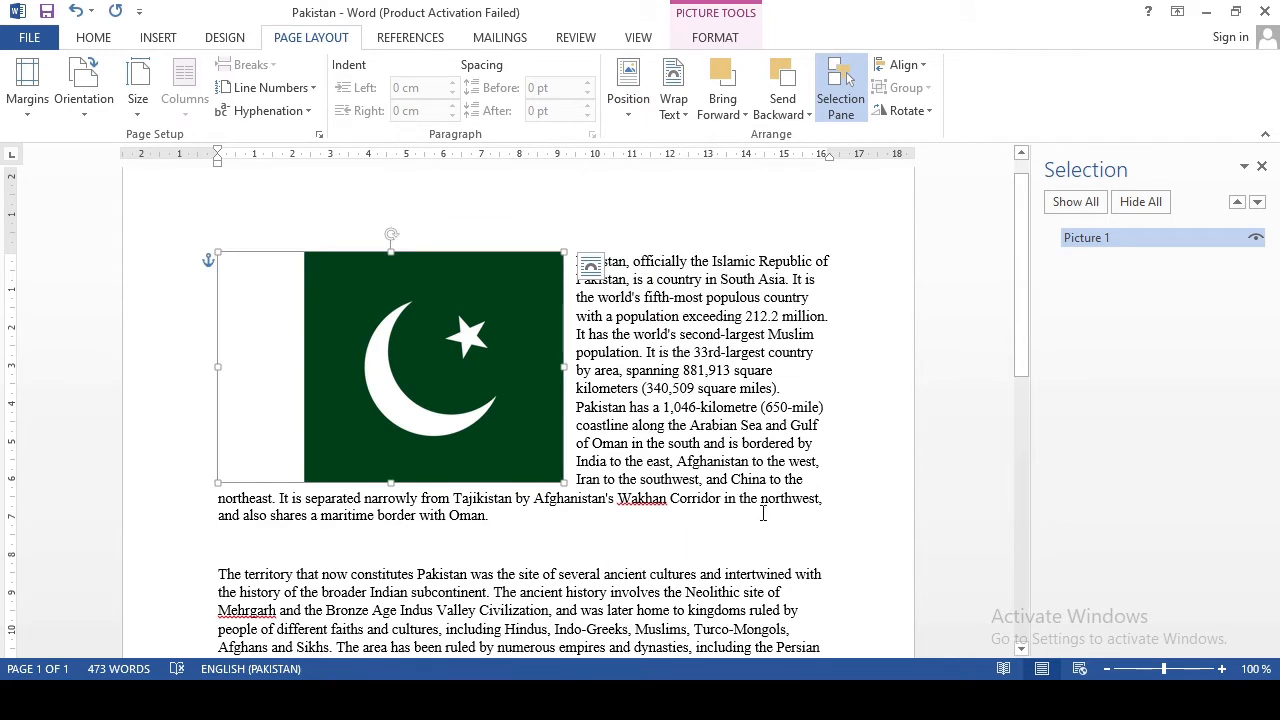
Shrink the flag picture proportionally to about 8 cm wide and wrap the text more tightly around it.
{"action": "left_click", "coordinate": [763, 510]}
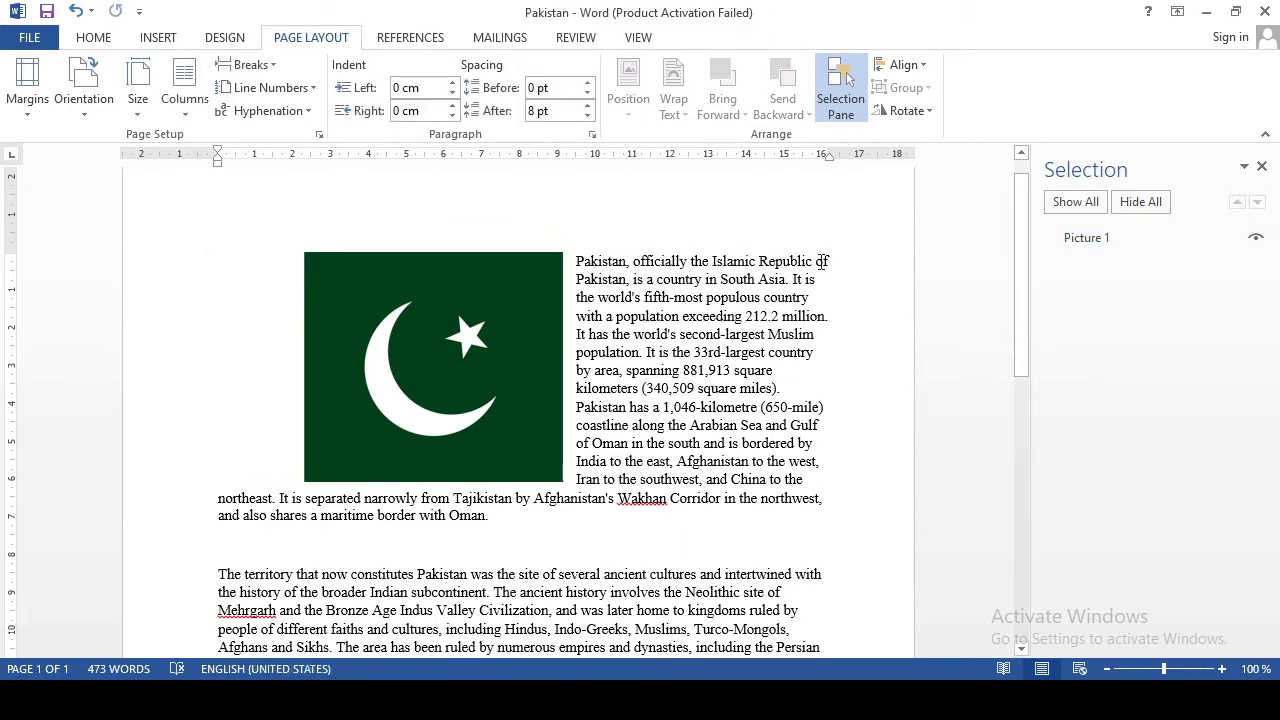
{"action": "left_click", "coordinate": [524, 408]}
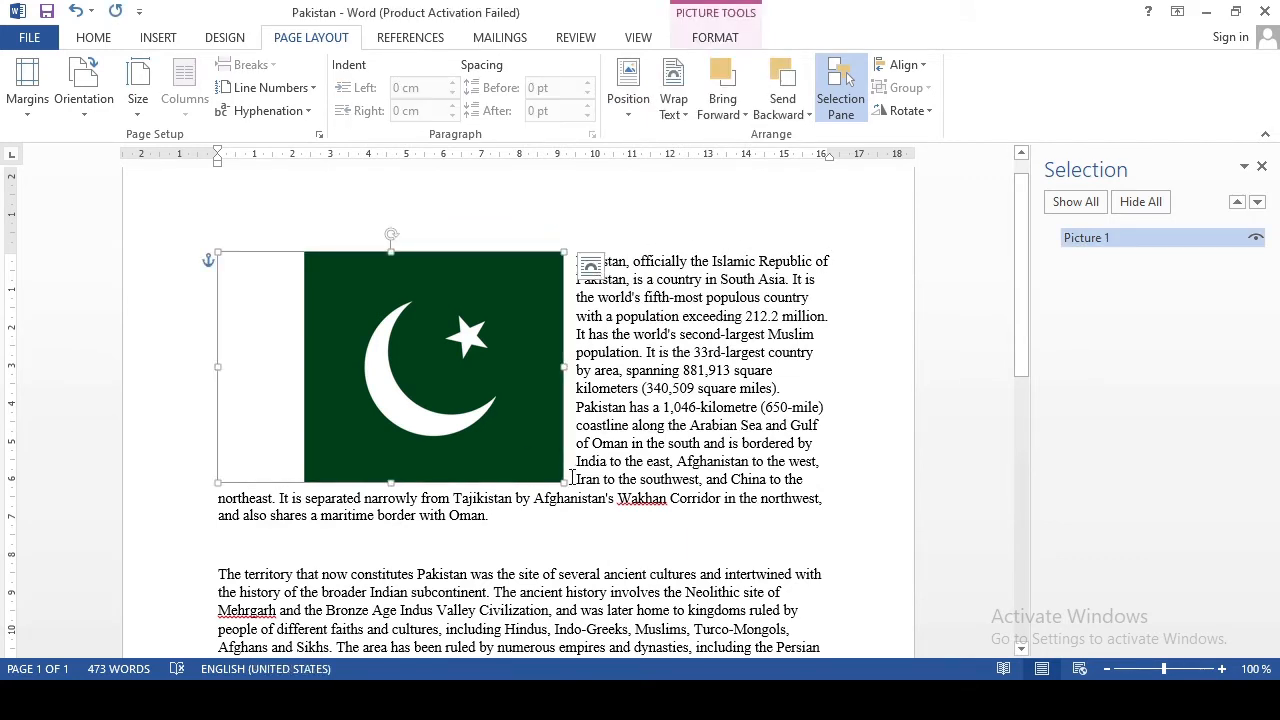
{"action": "left_click_drag", "start_coordinate": [565, 481], "coordinate": [523, 398]}
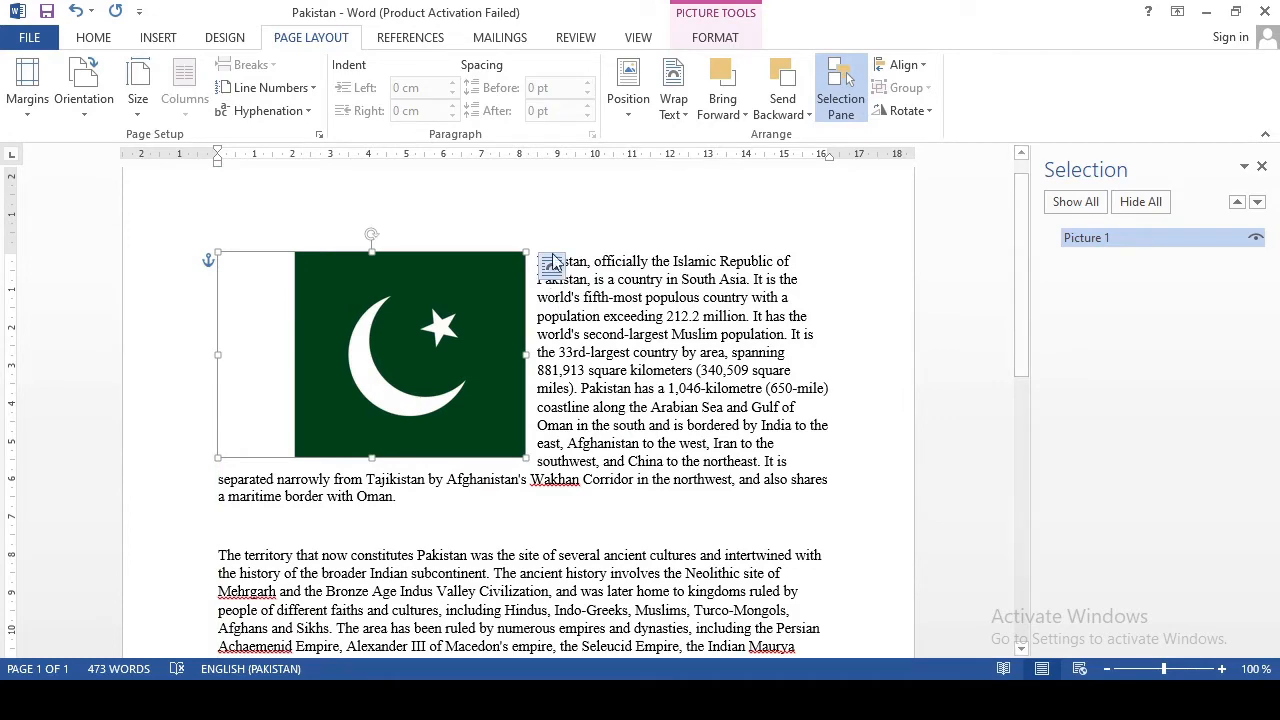
{"action": "left_click", "coordinate": [696, 121]}
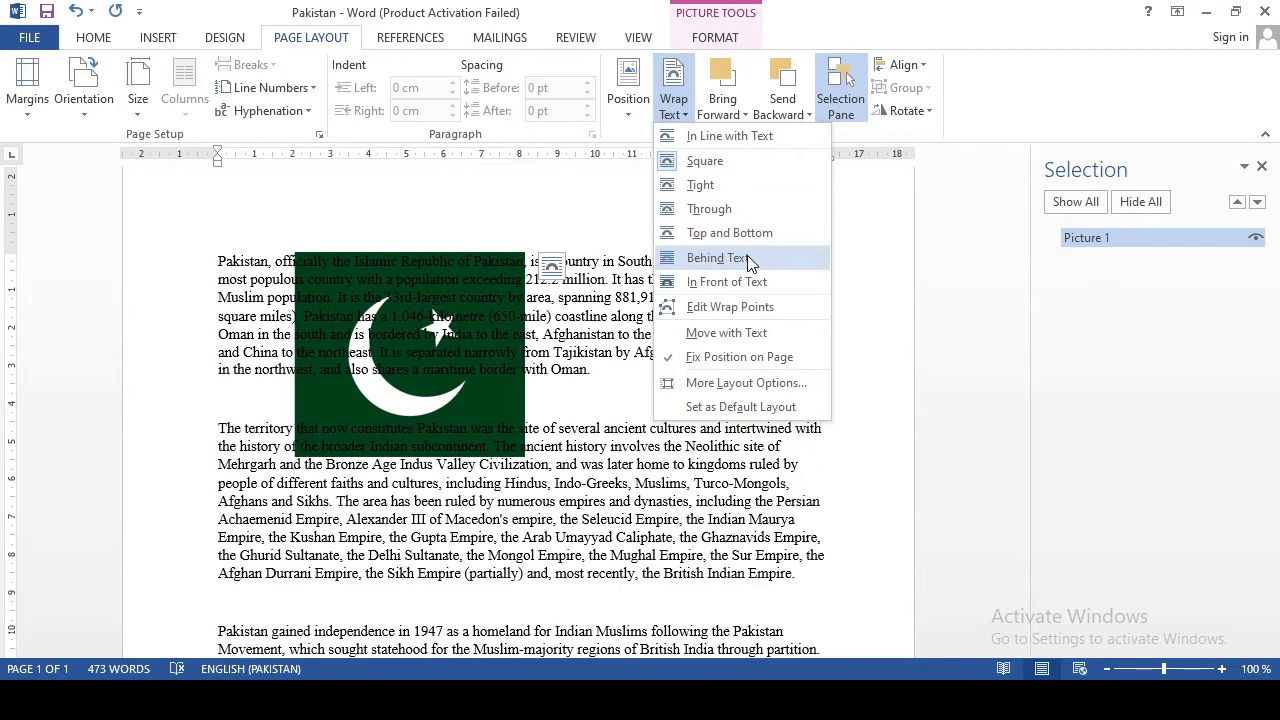
{"action": "left_click", "coordinate": [752, 196]}
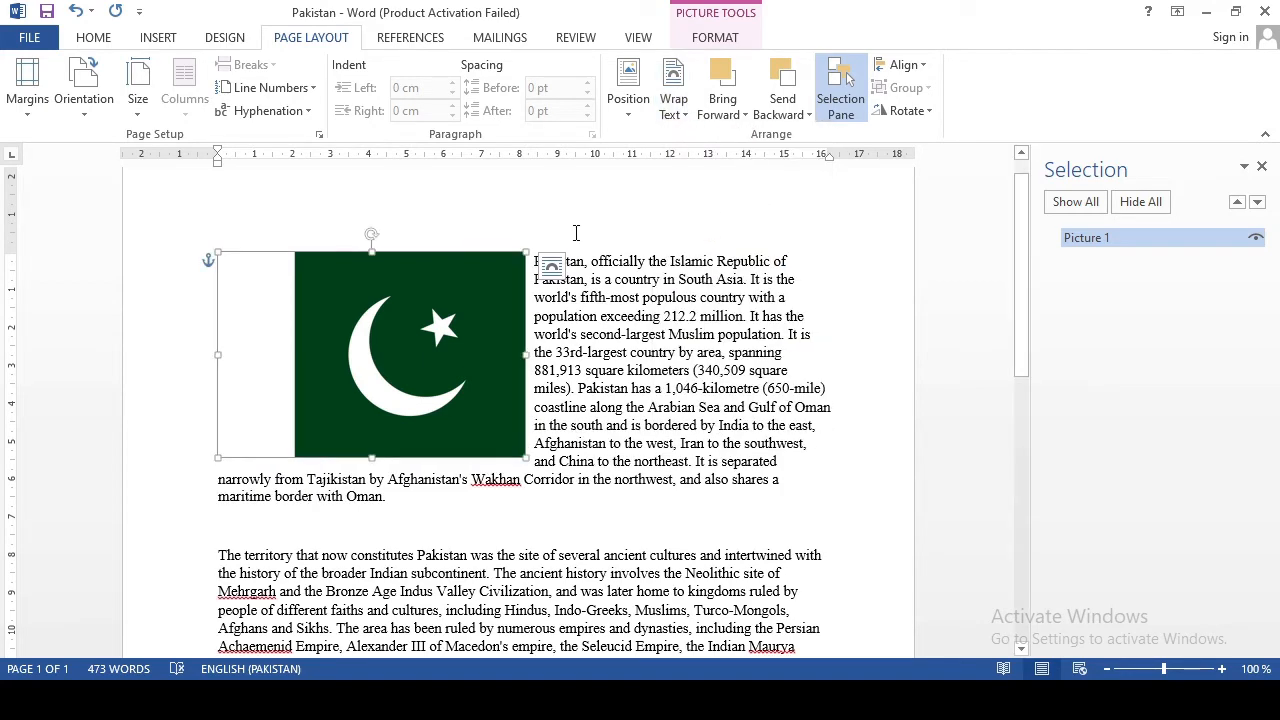
Position the flag picture in the top center with square text wrapping, and hide and show it once.
{"action": "left_click", "coordinate": [628, 100]}
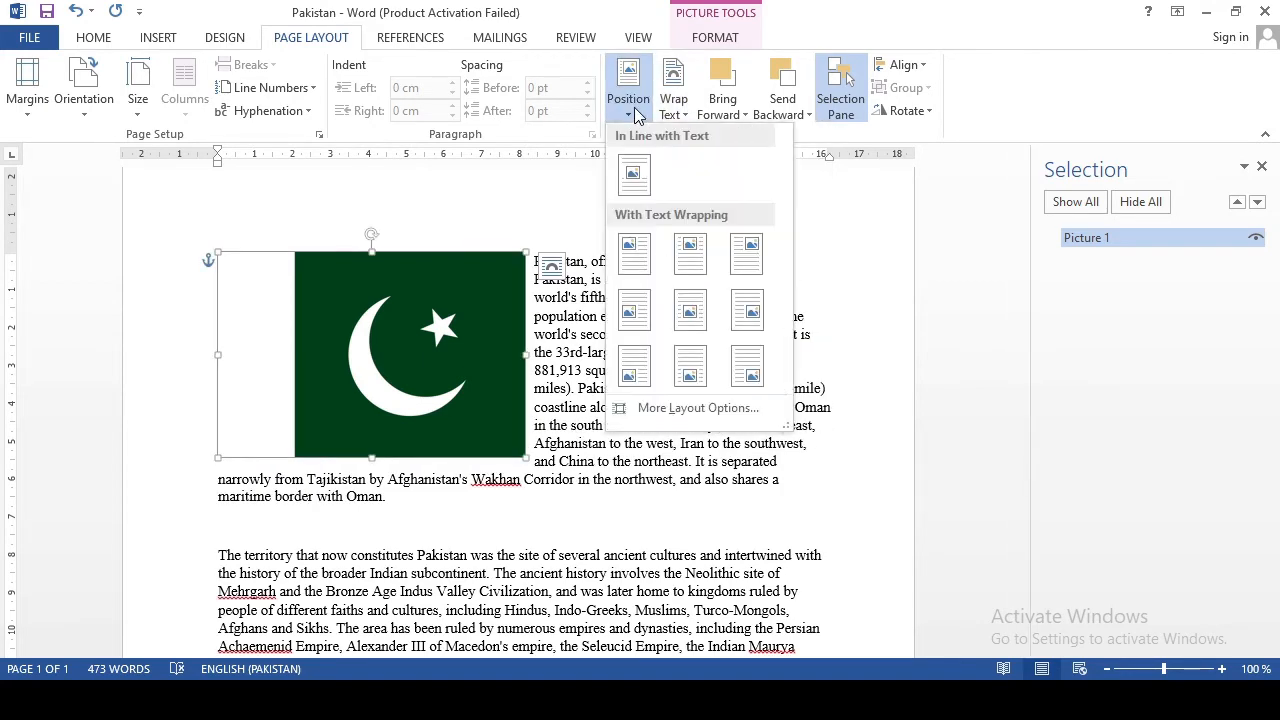
{"action": "left_click", "coordinate": [696, 262]}
{"action": "left_click", "coordinate": [796, 426]}
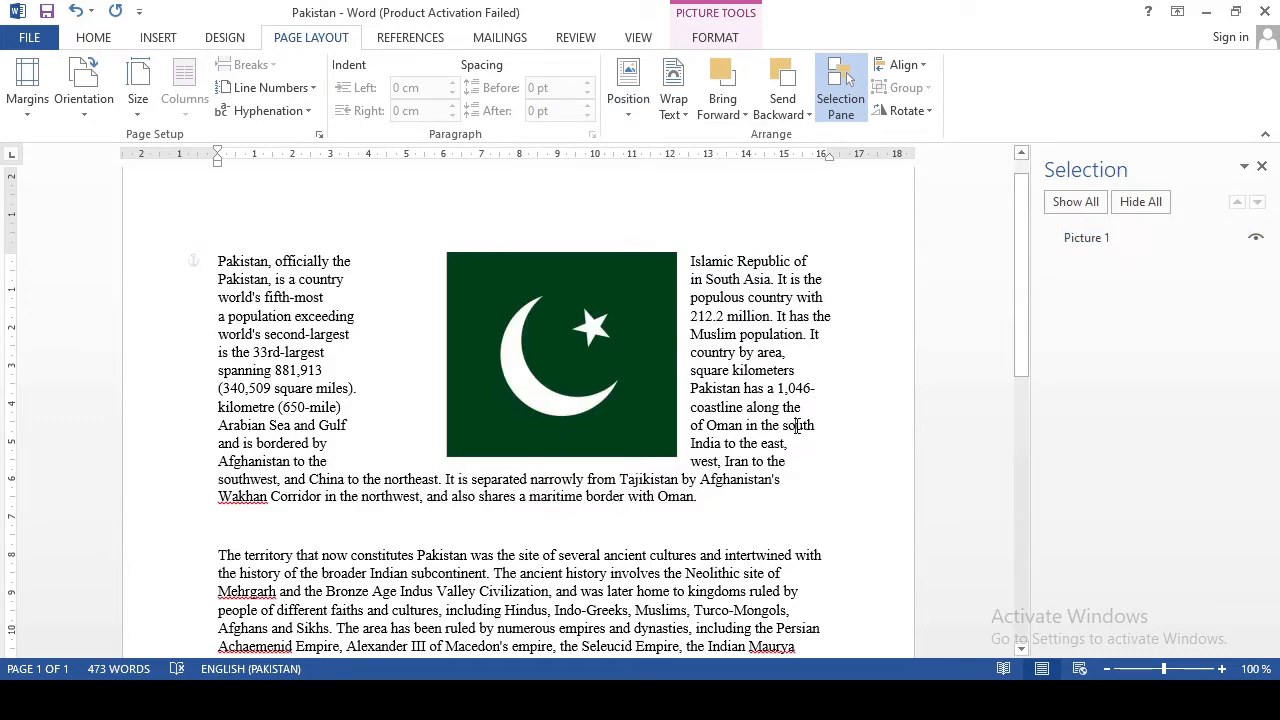
{"action": "left_click", "coordinate": [1256, 238]}
{"action": "left_click", "coordinate": [1256, 238]}
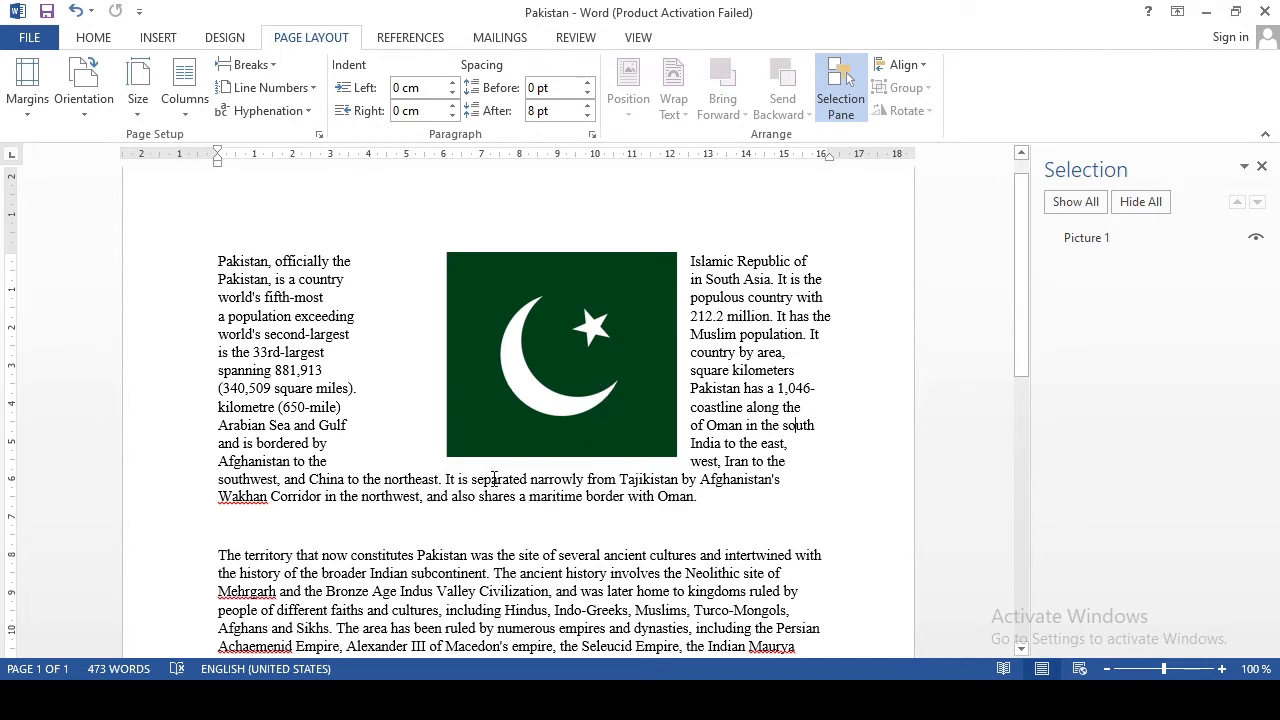
Position the flag picture in the middle left of the page with square text wrapping.
{"action": "left_click", "coordinate": [627, 343]}
{"action": "left_click", "coordinate": [627, 112]}
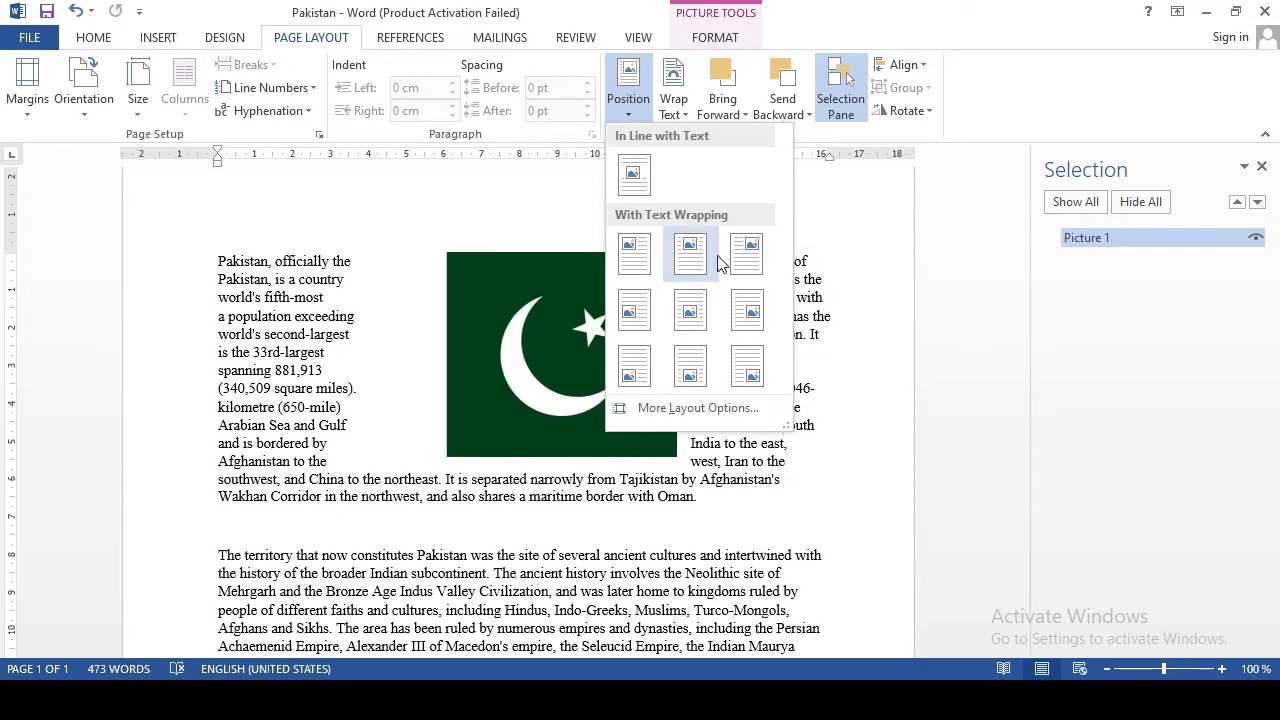
{"action": "left_click", "coordinate": [642, 305]}
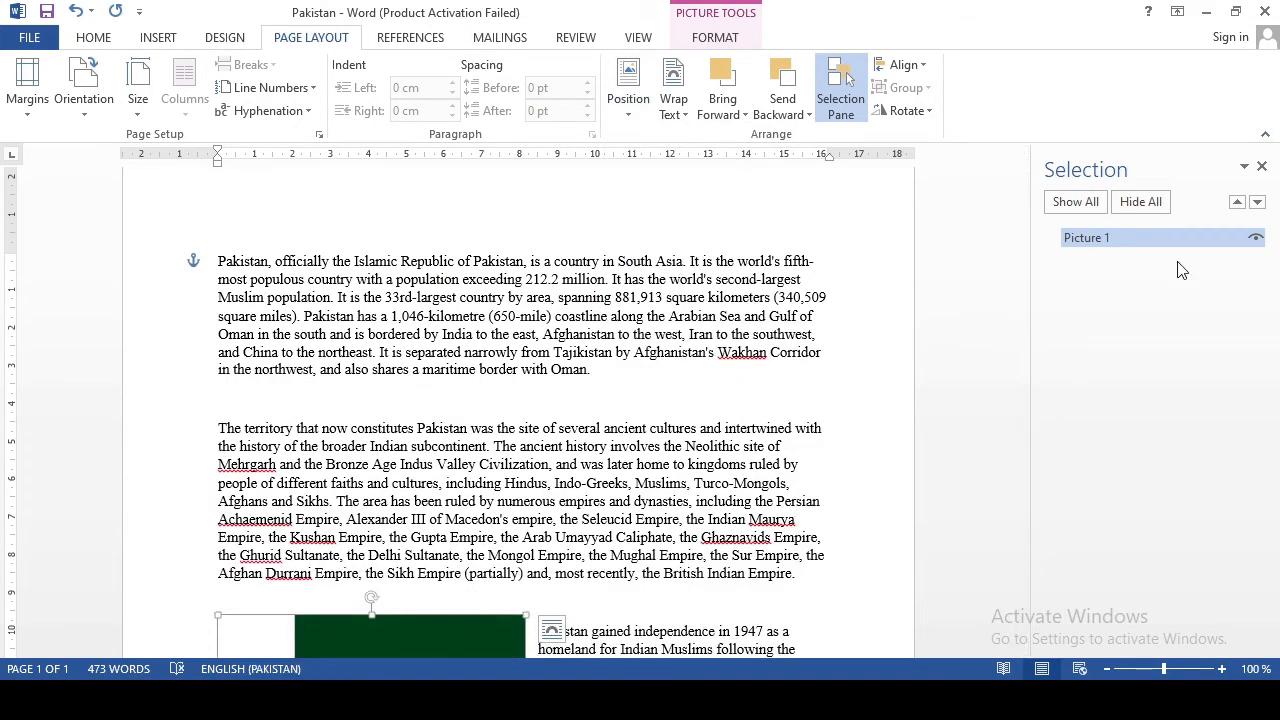
{"action": "scroll", "coordinate": [1025, 330], "scroll_direction": "down", "scroll_amount": 4}
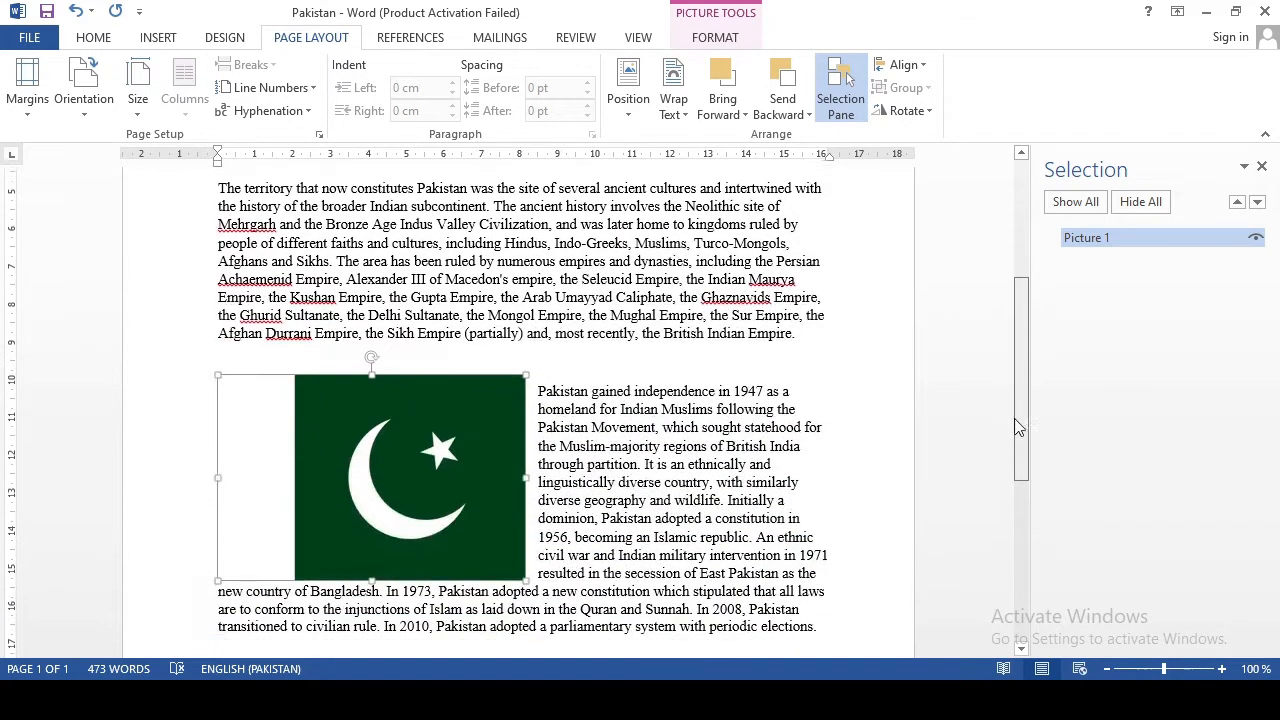
{"action": "left_click_drag", "start_coordinate": [1014, 423], "coordinate": [1043, 443]}
Preview other position presets on the whole page and return the flag picture to the top left with square text wrapping.
{"action": "left_click_drag", "start_coordinate": [1163, 673], "coordinate": [1126, 673]}
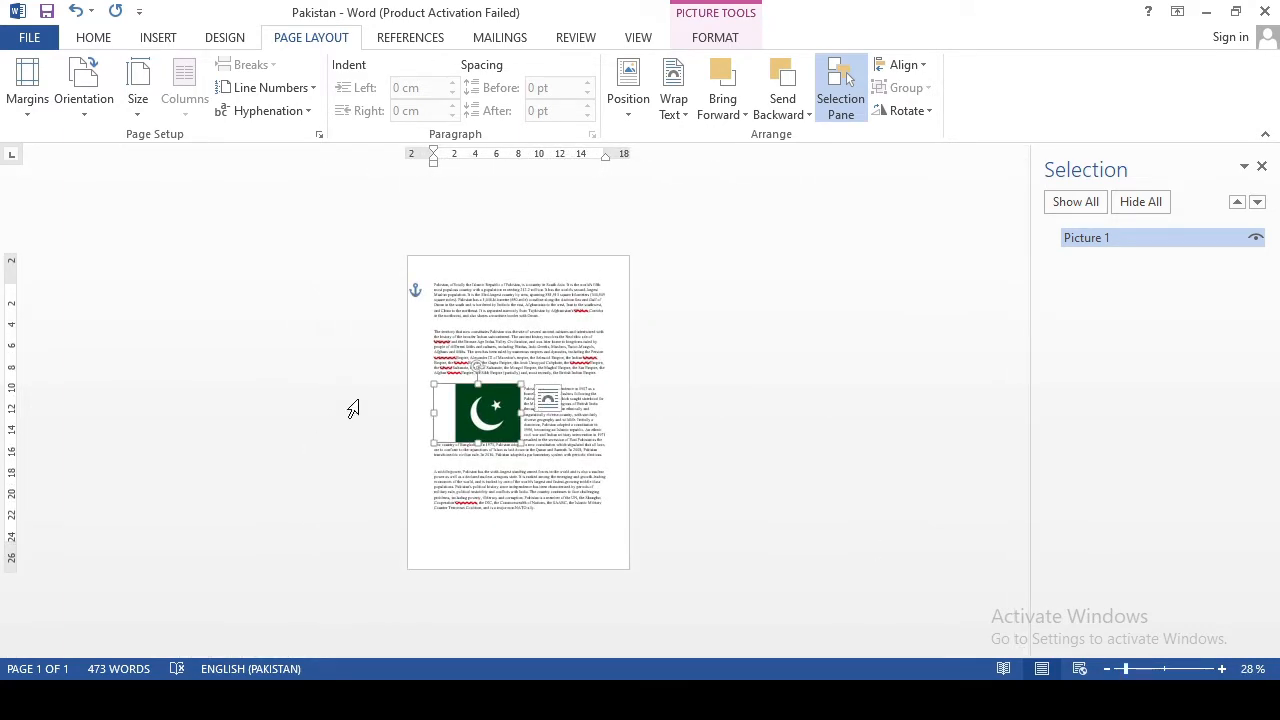
{"action": "left_click", "coordinate": [636, 111]}
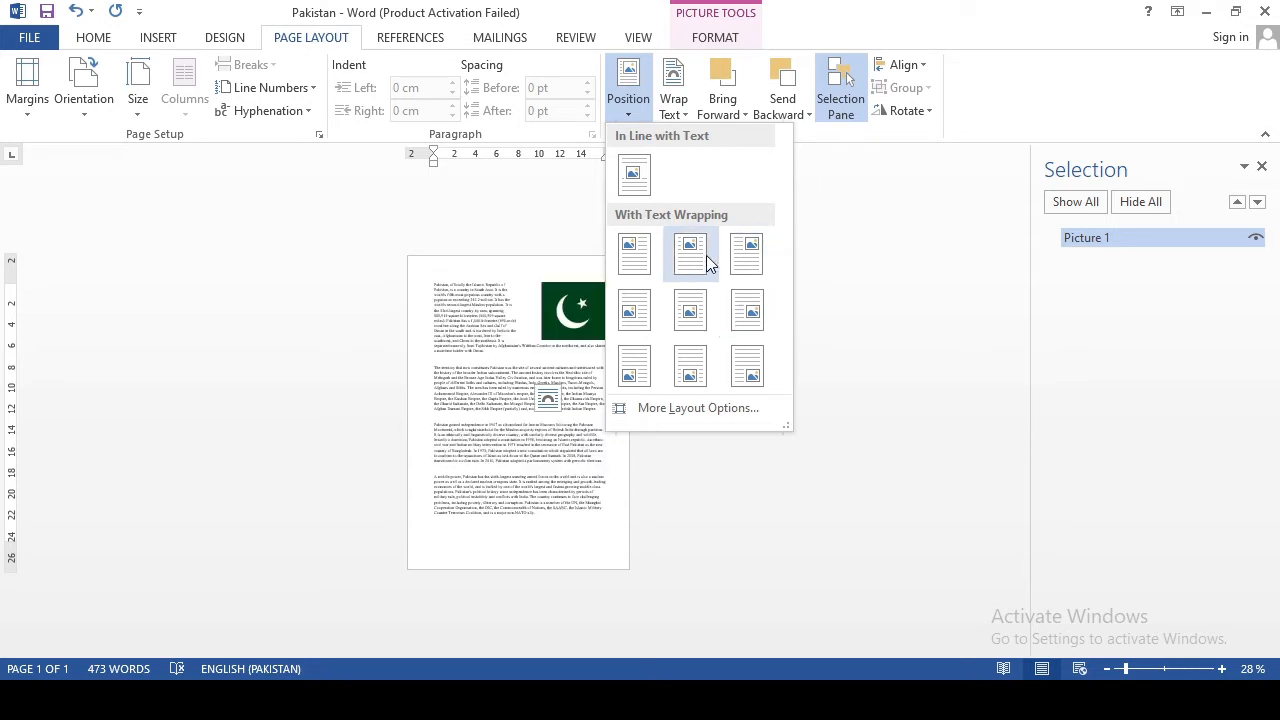
{"action": "left_click", "coordinate": [648, 253]}
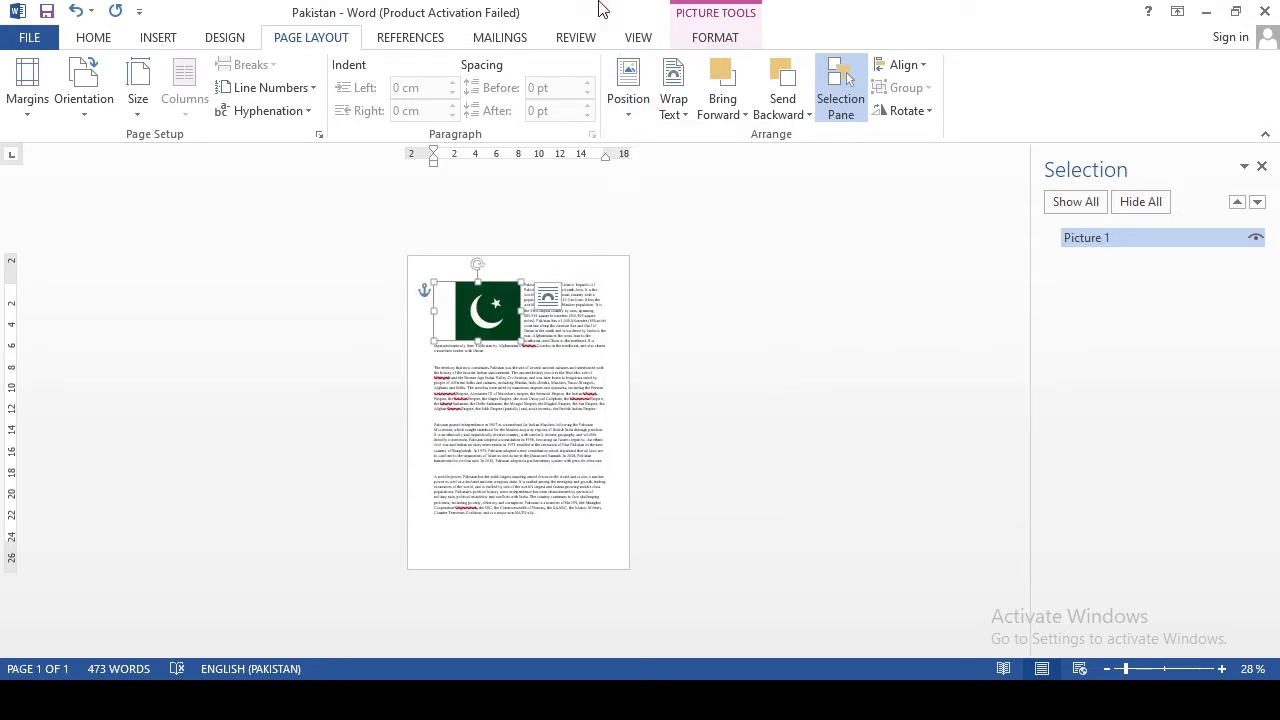
{"action": "left_click", "coordinate": [679, 108]}
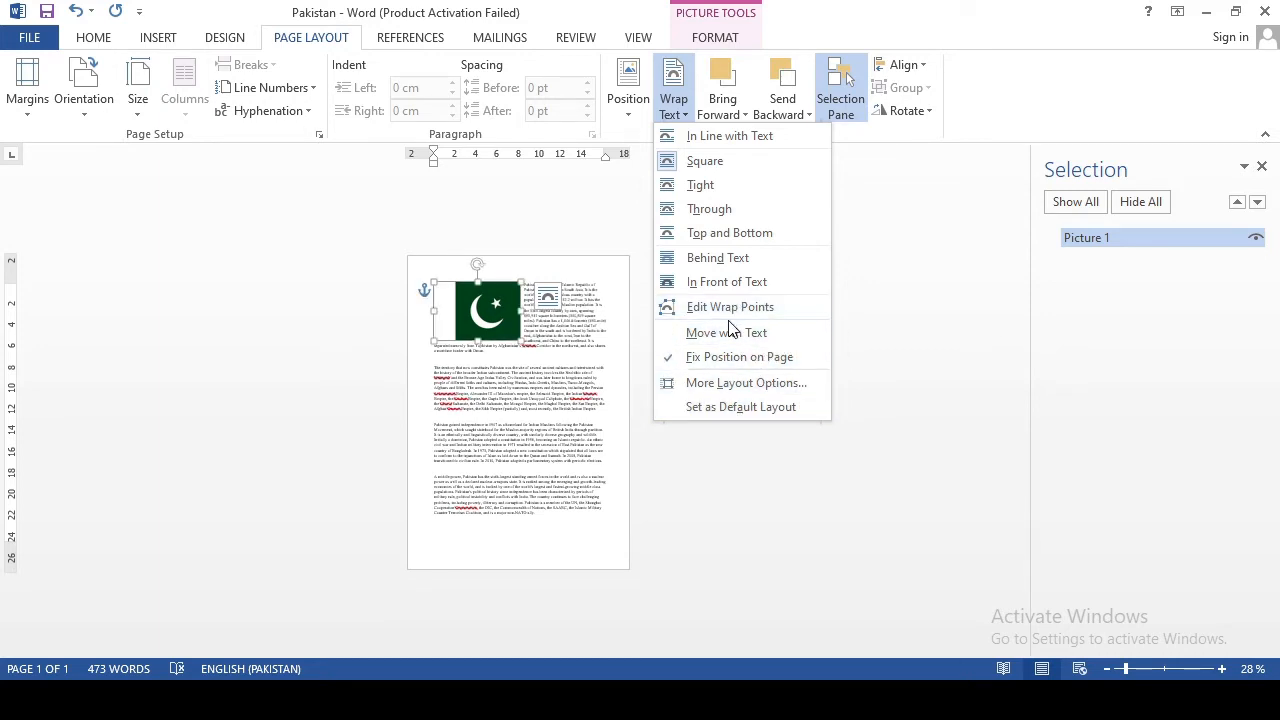
{"action": "left_click", "coordinate": [676, 112]}
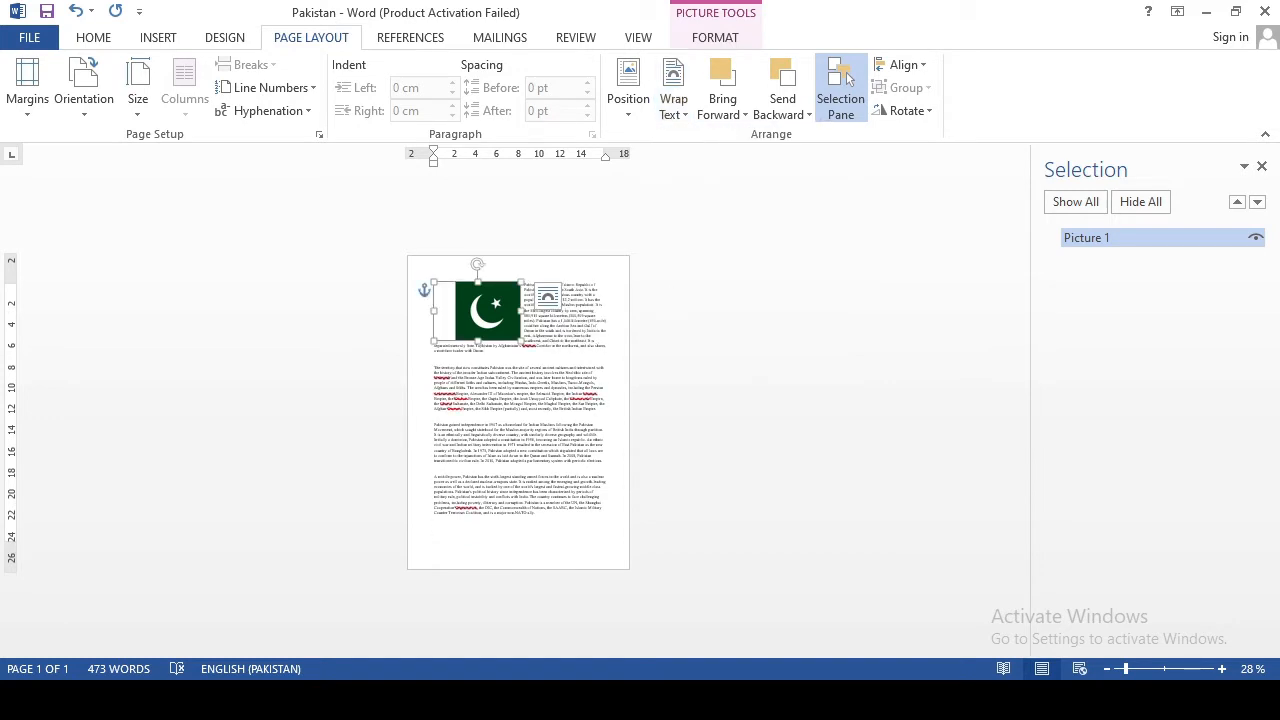
Draw a 5-point star about 5.4 cm high and 5.8 cm wide over the second and third paragraphs.
{"action": "left_click", "coordinate": [1122, 674]}
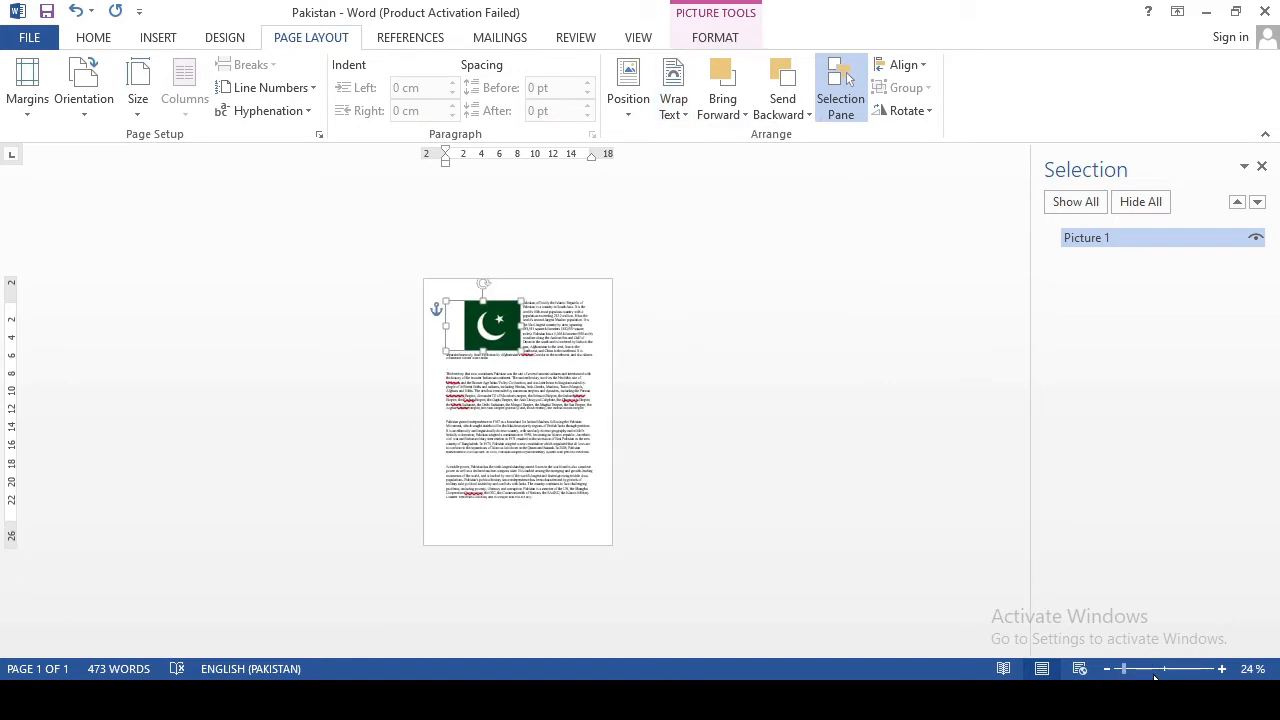
{"action": "left_click_drag", "start_coordinate": [1127, 672], "coordinate": [1160, 674]}
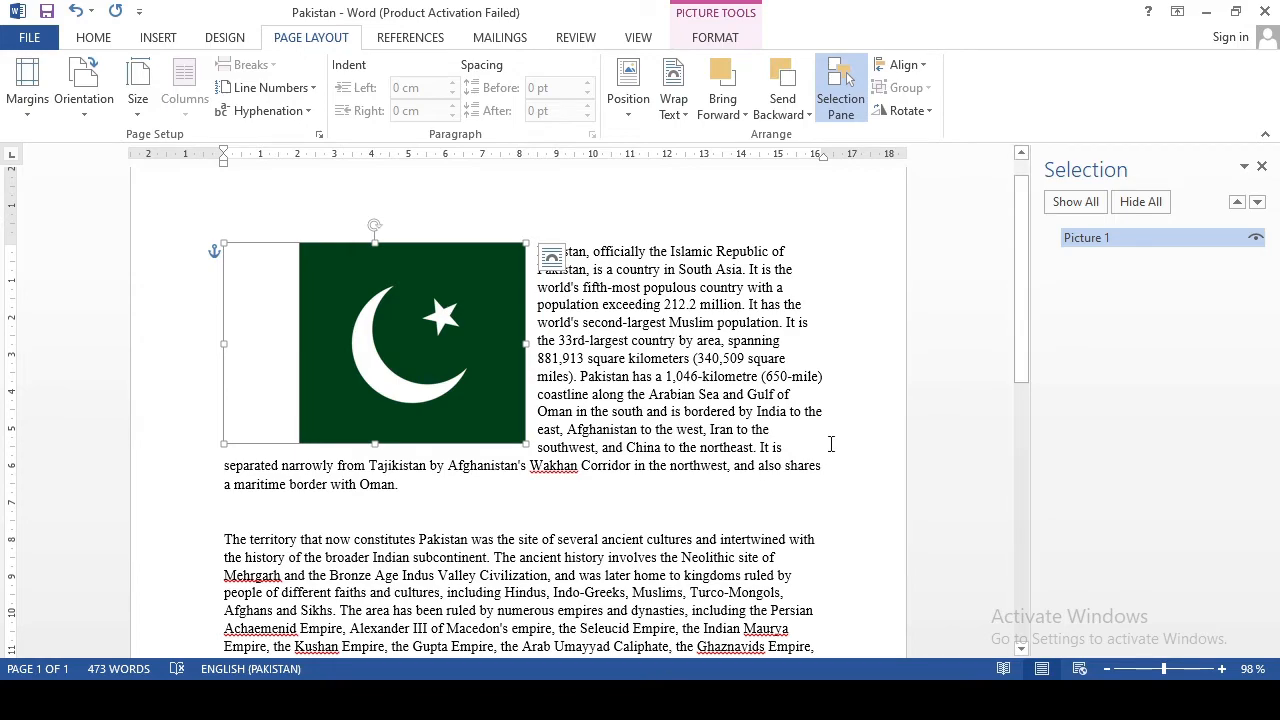
{"action": "left_click_drag", "start_coordinate": [1027, 301], "coordinate": [1036, 440]}
{"action": "left_click", "coordinate": [152, 38]}
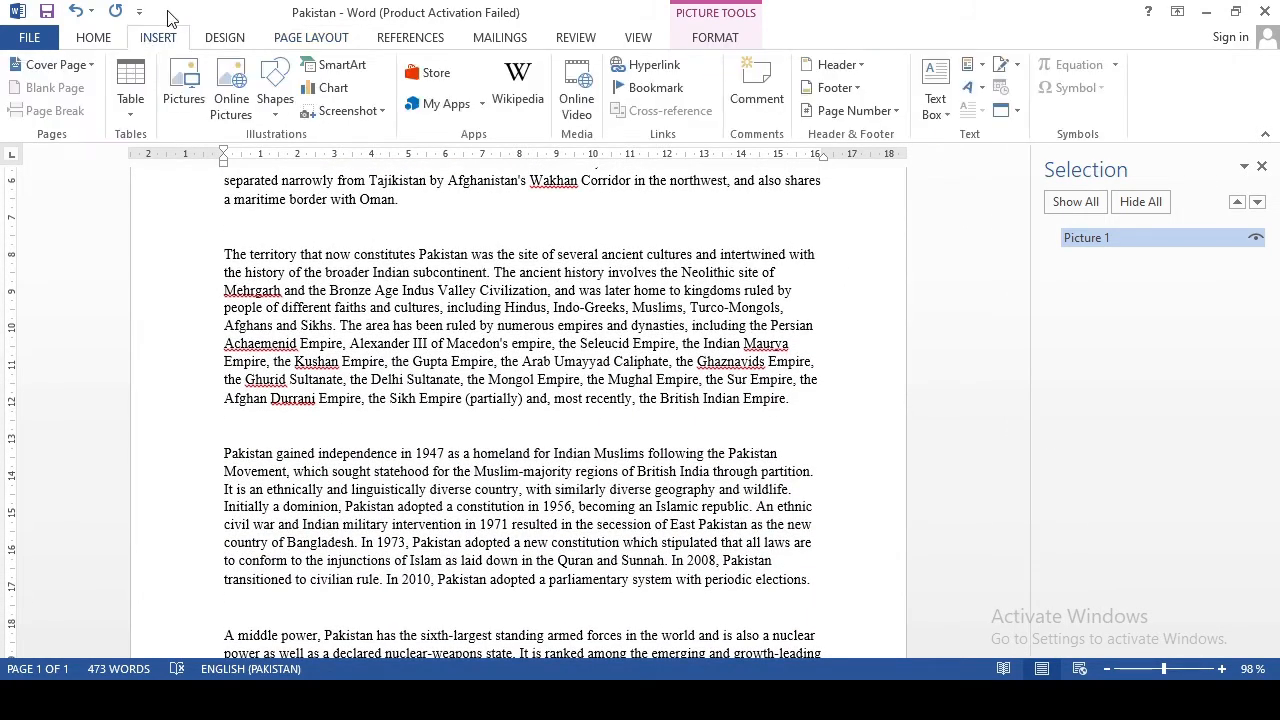
{"action": "left_click", "coordinate": [275, 115]}
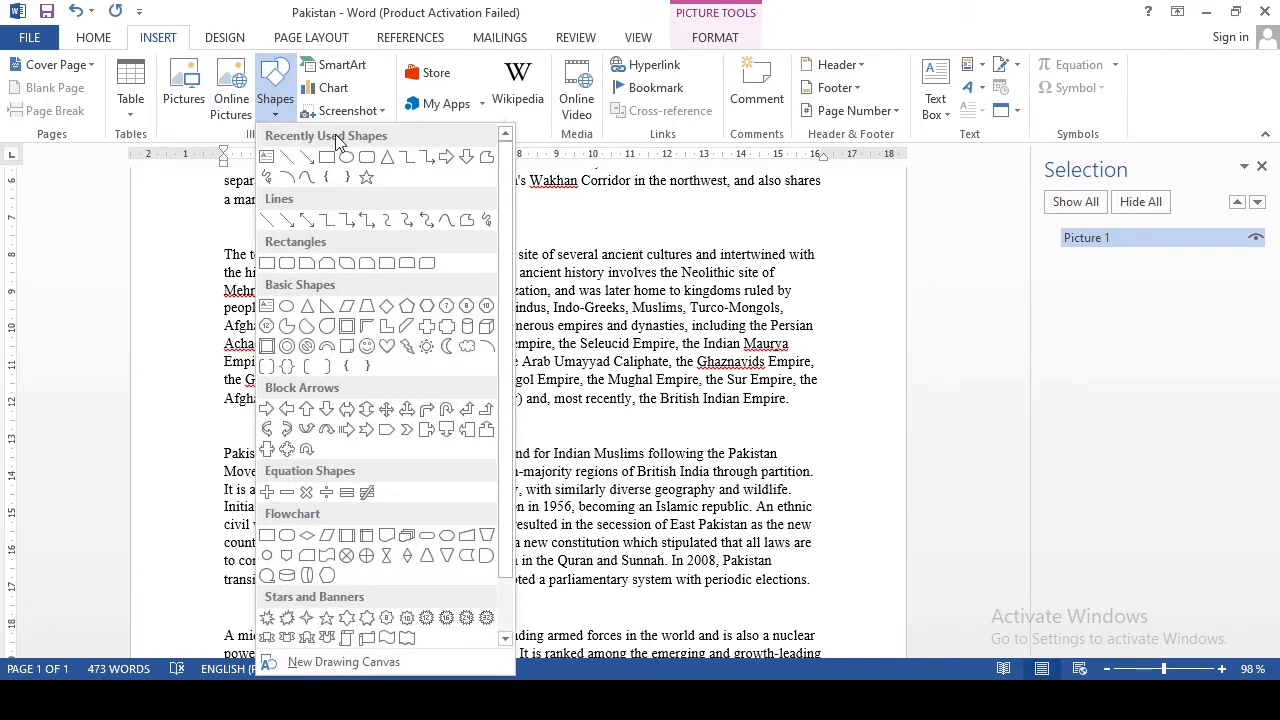
{"action": "left_click", "coordinate": [366, 177]}
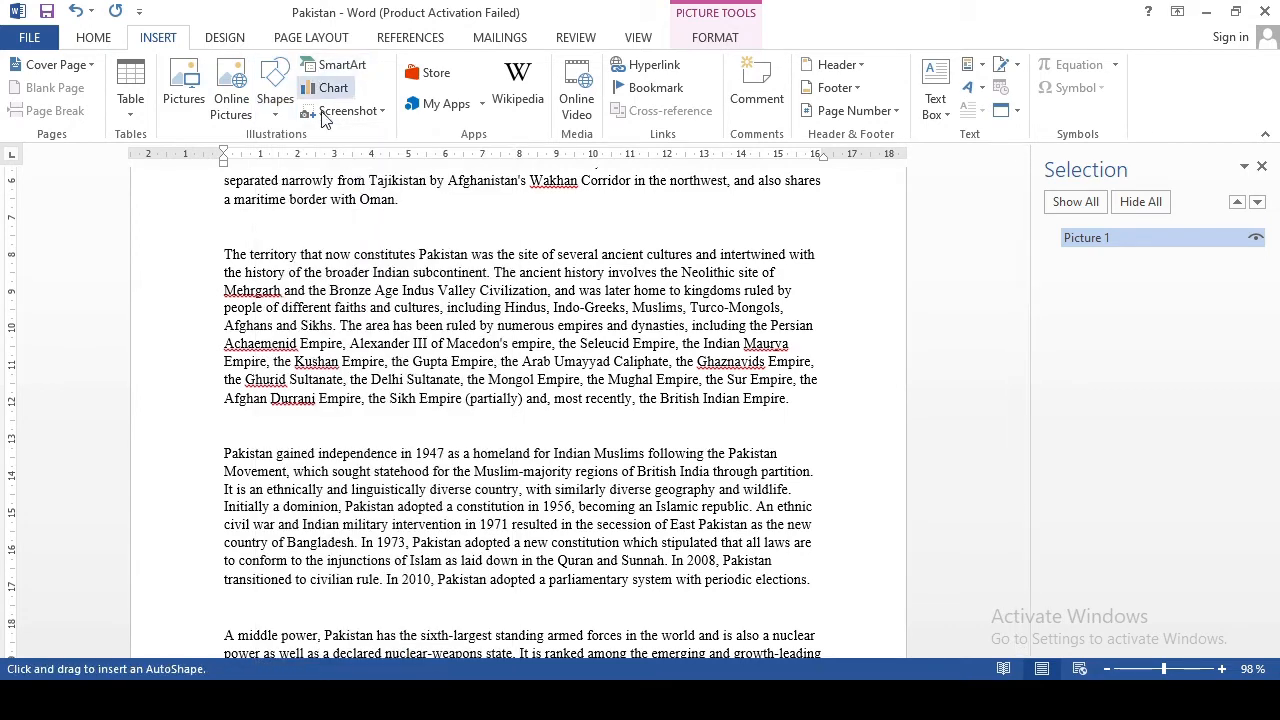
{"action": "mouse_move", "coordinate": [425, 313]}
{"action": "left_mouse_down"}
{"action": "mouse_move", "coordinate": [564, 421]}
{"action": "mouse_move", "coordinate": [585, 487]}
{"action": "mouse_move", "coordinate": [622, 490]}
{"action": "mouse_move", "coordinate": [637, 512]}
{"action": "left_mouse_up"}
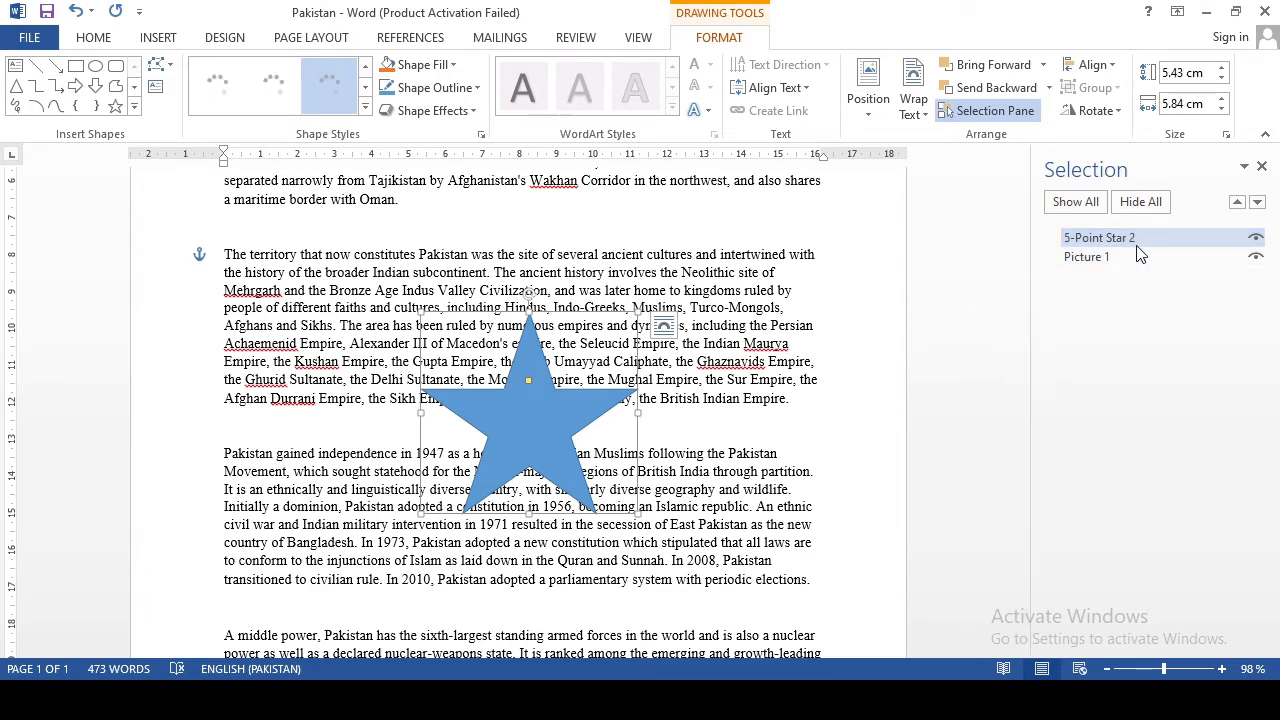
Hide and show the star once, and move it down over the paragraph beginning "Pakistan gained independence".
{"action": "left_click", "coordinate": [1256, 238]}
{"action": "left_click", "coordinate": [1256, 238]}
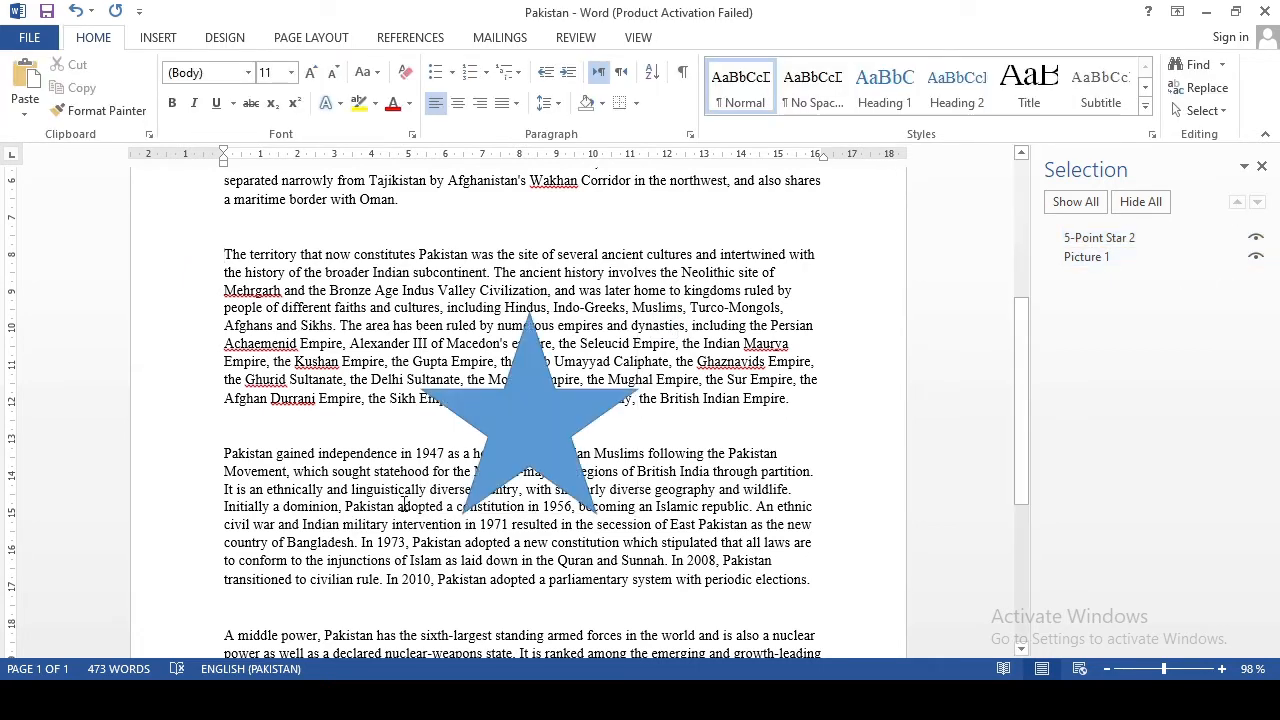
{"action": "left_click", "coordinate": [545, 390]}
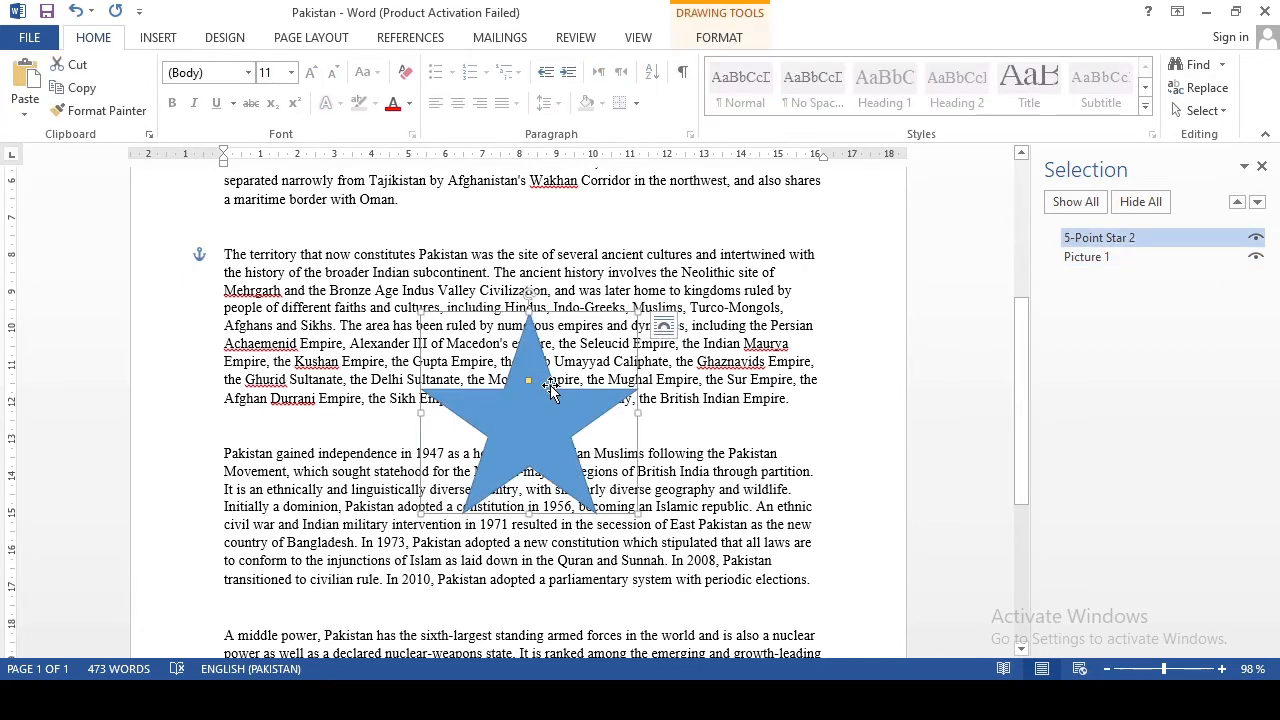
{"action": "left_click_drag", "start_coordinate": [527, 400], "coordinate": [493, 487]}
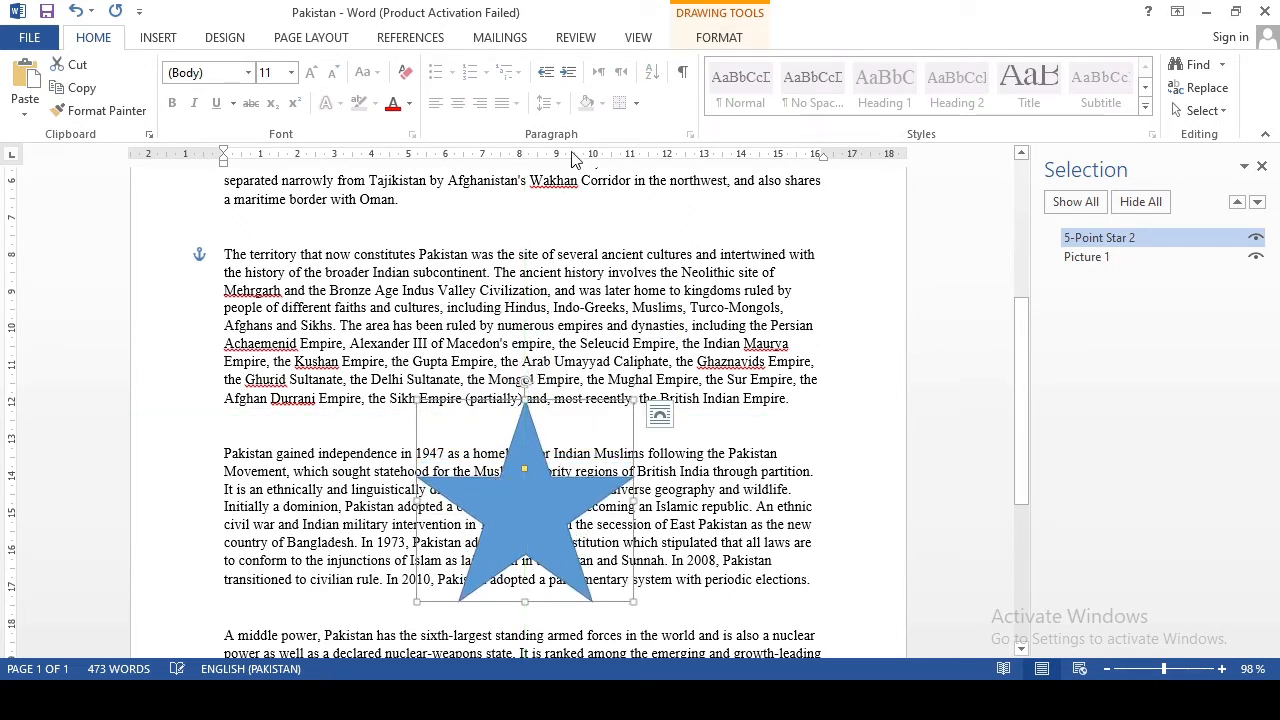
Apply tight text wrapping to the star and place it fully within the paragraph beginning "Pakistan gained independence".
{"action": "left_click", "coordinate": [311, 38]}
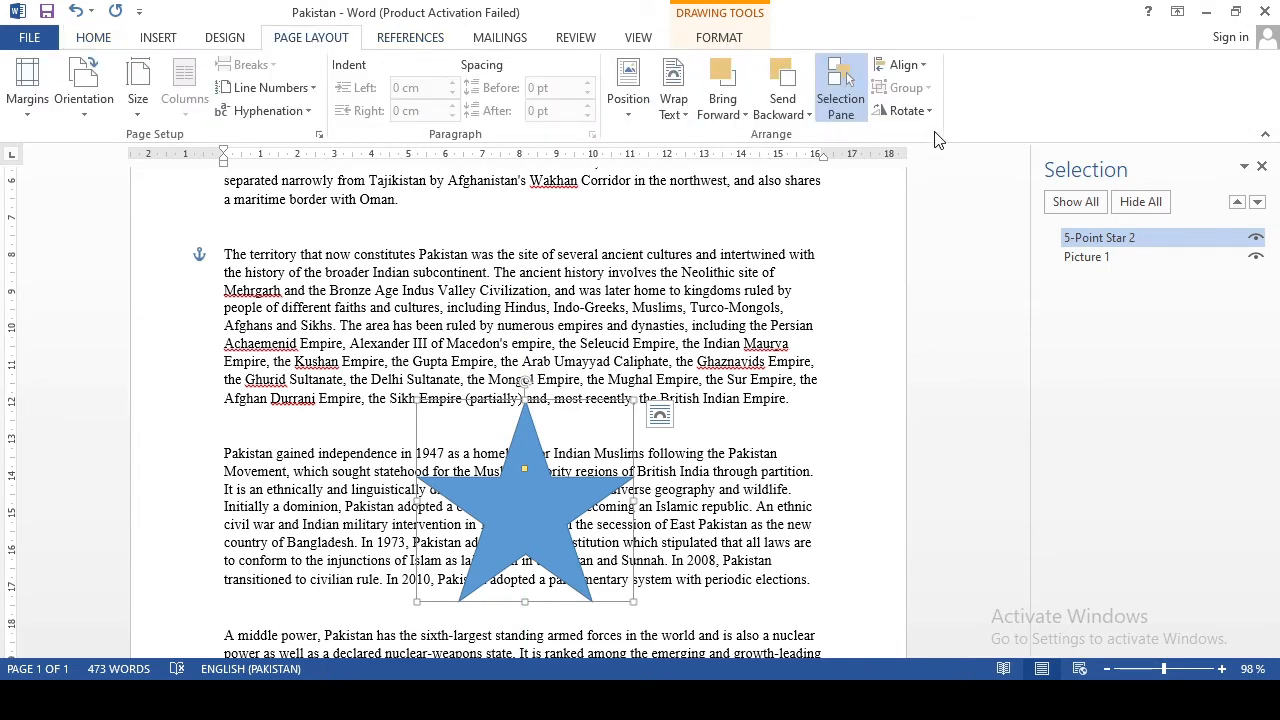
{"action": "left_click", "coordinate": [674, 114]}
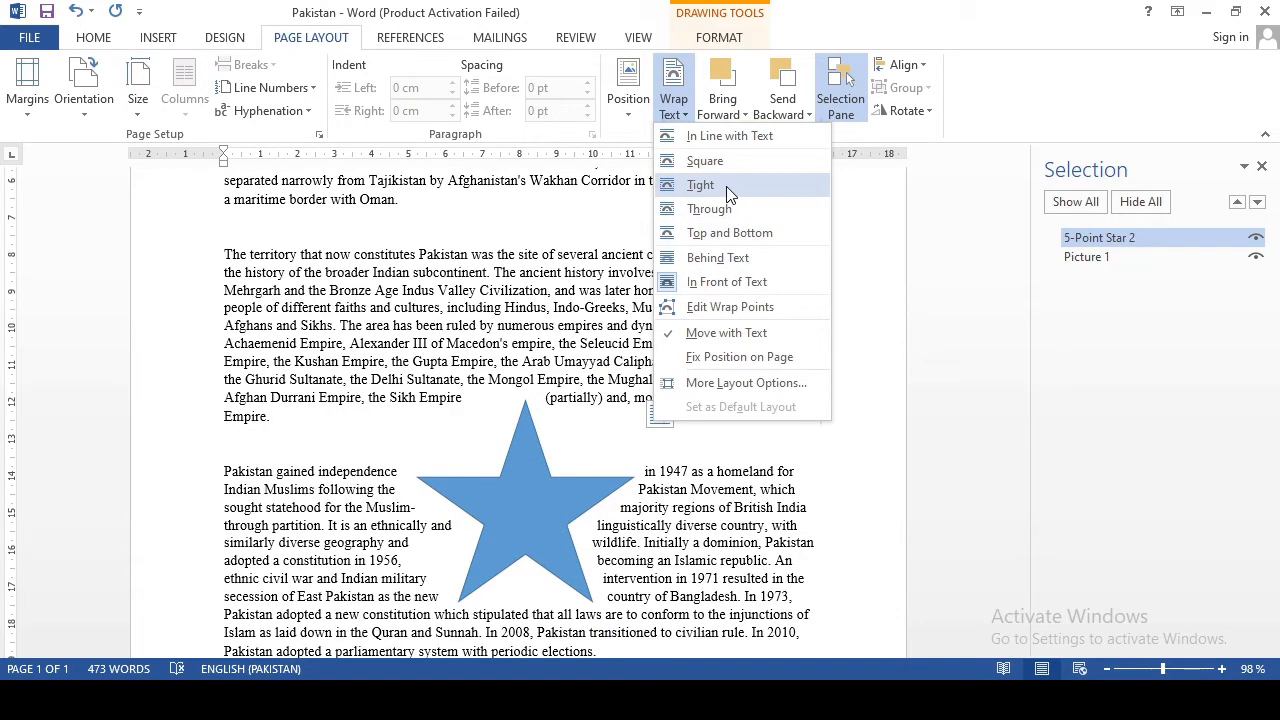
{"action": "left_click", "coordinate": [729, 191]}
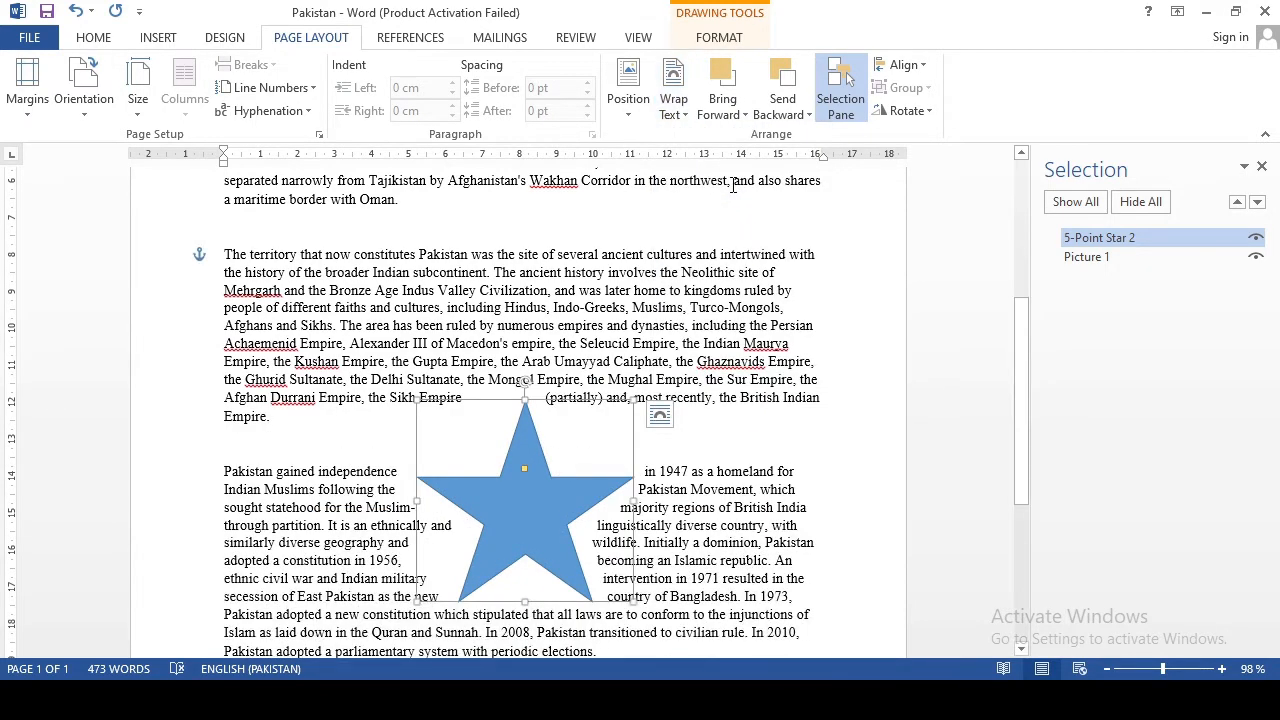
{"action": "left_click", "coordinate": [767, 480]}
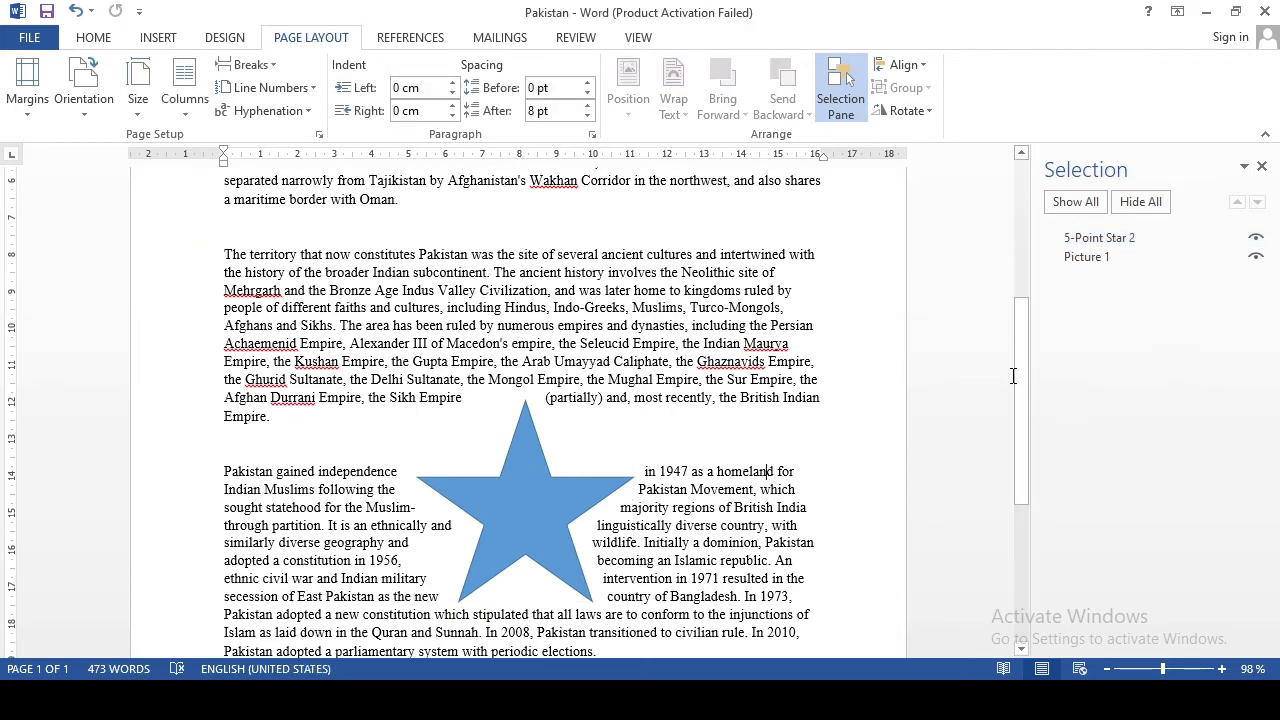
{"action": "scroll", "coordinate": [1024, 400], "scroll_direction": "down", "scroll_amount": 2}
{"action": "mouse_move", "coordinate": [526, 391]}
{"action": "left_mouse_down"}
{"action": "mouse_move", "coordinate": [526, 409]}
{"action": "mouse_move", "coordinate": [449, 426]}
{"action": "mouse_move", "coordinate": [629, 423]}
{"action": "mouse_move", "coordinate": [522, 434]}
{"action": "left_mouse_up"}
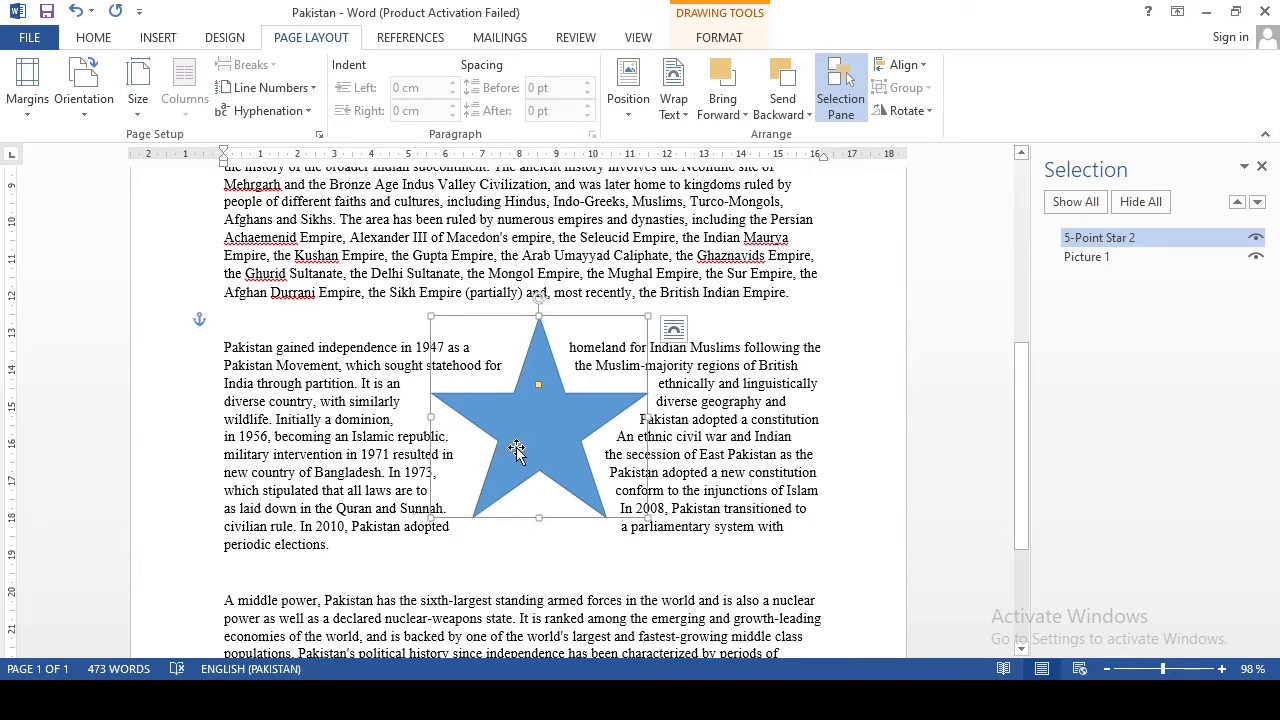
Edit the star's wrap points so the boundary follows its lower notch and the inner corners on its right side.
{"action": "left_click", "coordinate": [673, 100]}
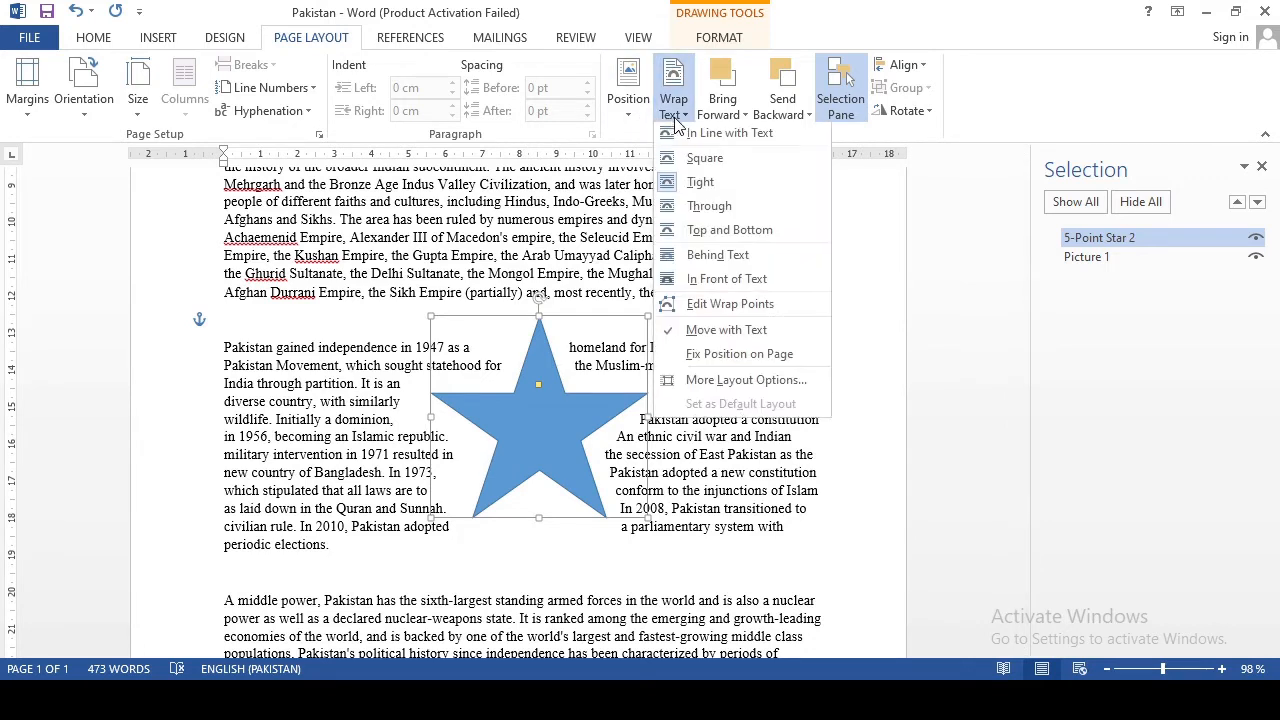
{"action": "left_click", "coordinate": [730, 307]}
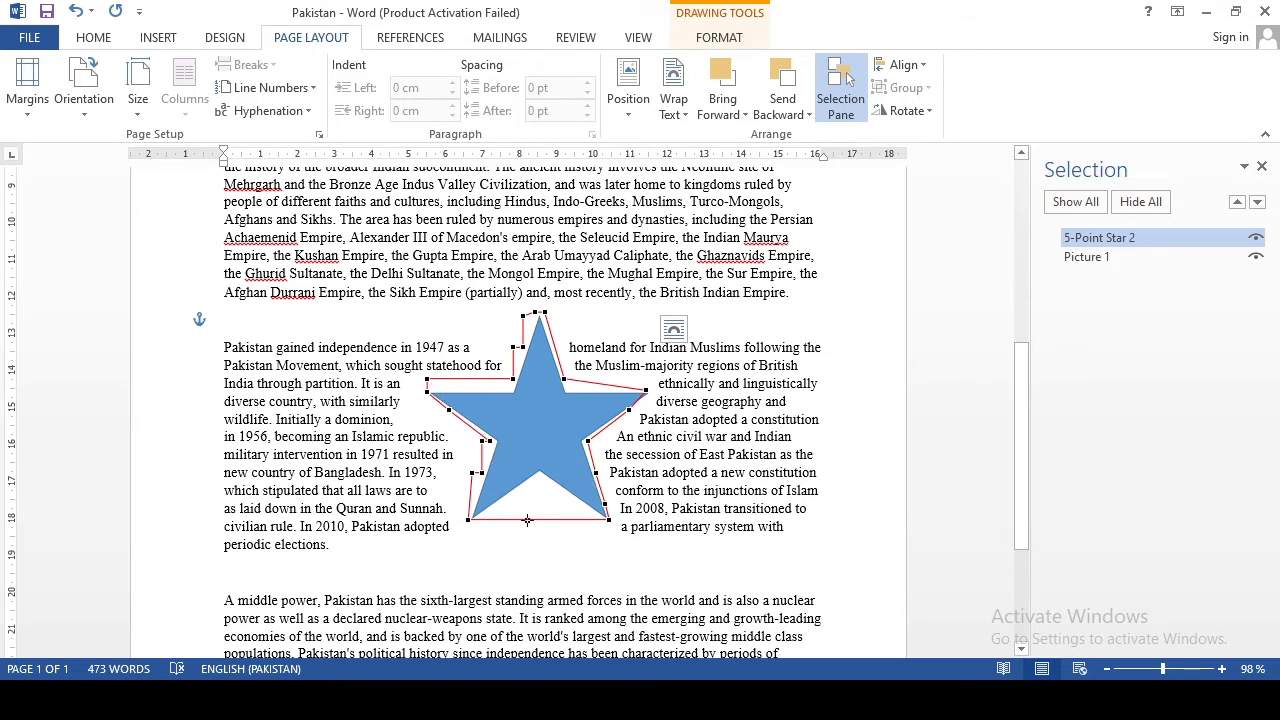
{"action": "left_click_drag", "start_coordinate": [533, 520], "coordinate": [539, 471]}
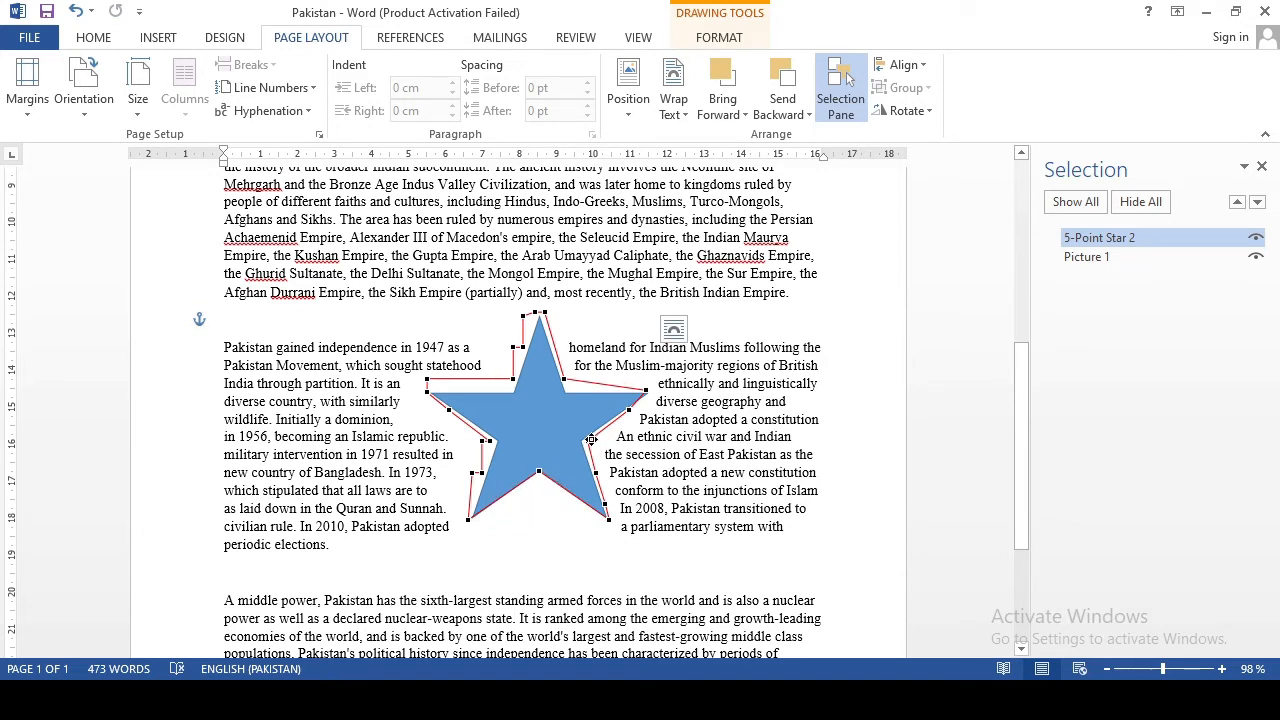
{"action": "left_click_drag", "start_coordinate": [588, 441], "coordinate": [593, 473]}
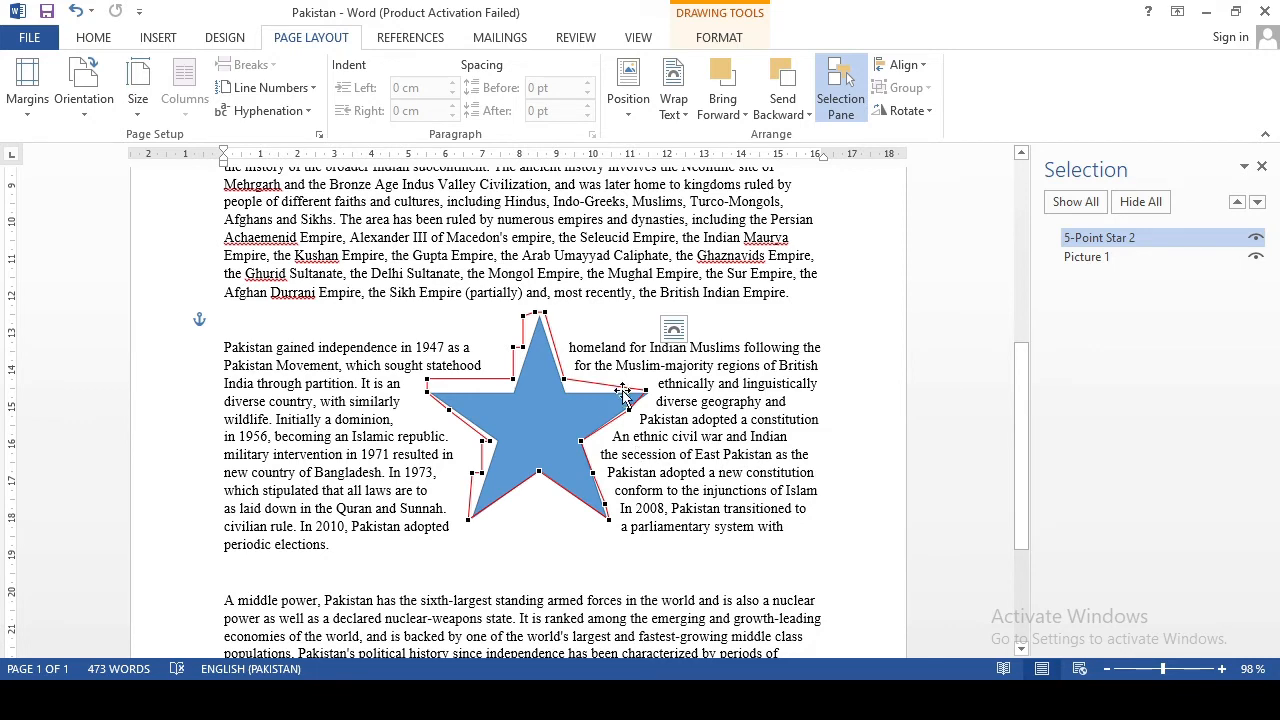
{"action": "left_click_drag", "start_coordinate": [563, 377], "coordinate": [569, 391]}
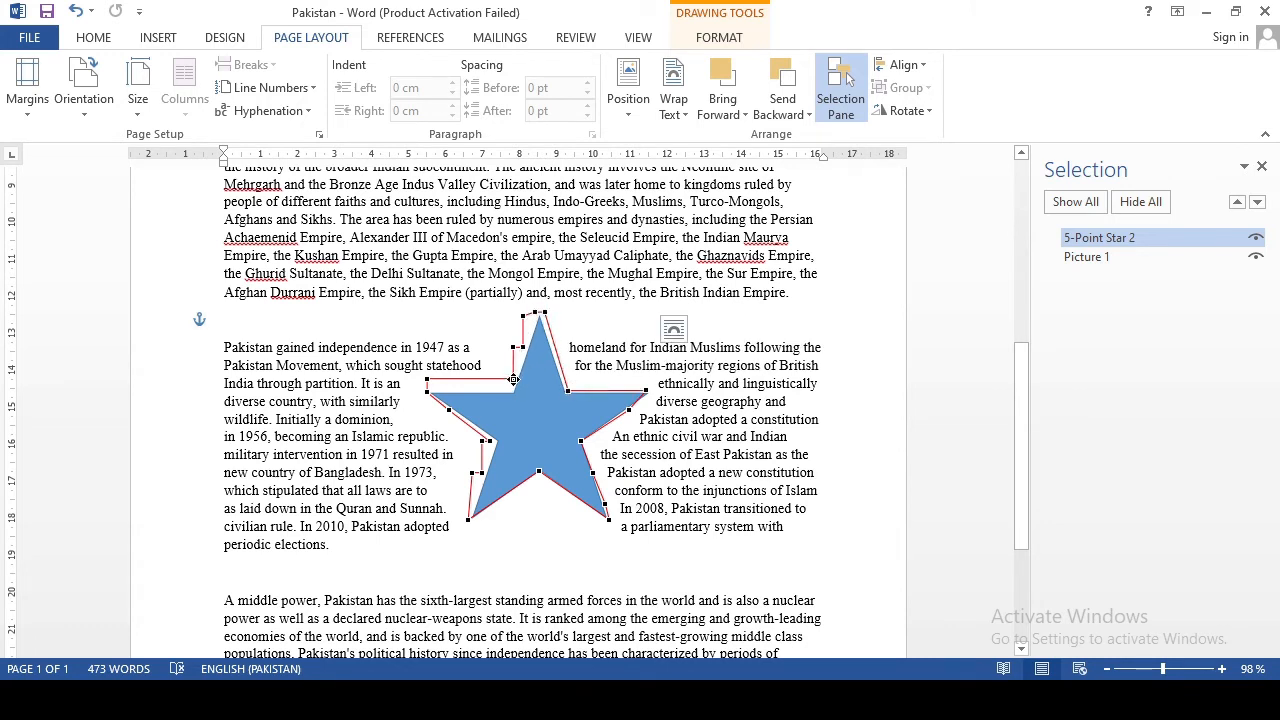
Pull the wrap points on the star's left side in close to its outline, from the top tip to the lower-left arm.
{"action": "left_click_drag", "start_coordinate": [513, 381], "coordinate": [512, 388]}
{"action": "left_click_drag", "start_coordinate": [426, 380], "coordinate": [429, 392]}
{"action": "left_click_drag", "start_coordinate": [511, 389], "coordinate": [509, 392]}
{"action": "left_click_drag", "start_coordinate": [515, 348], "coordinate": [524, 363]}
{"action": "left_click_drag", "start_coordinate": [523, 315], "coordinate": [535, 325]}
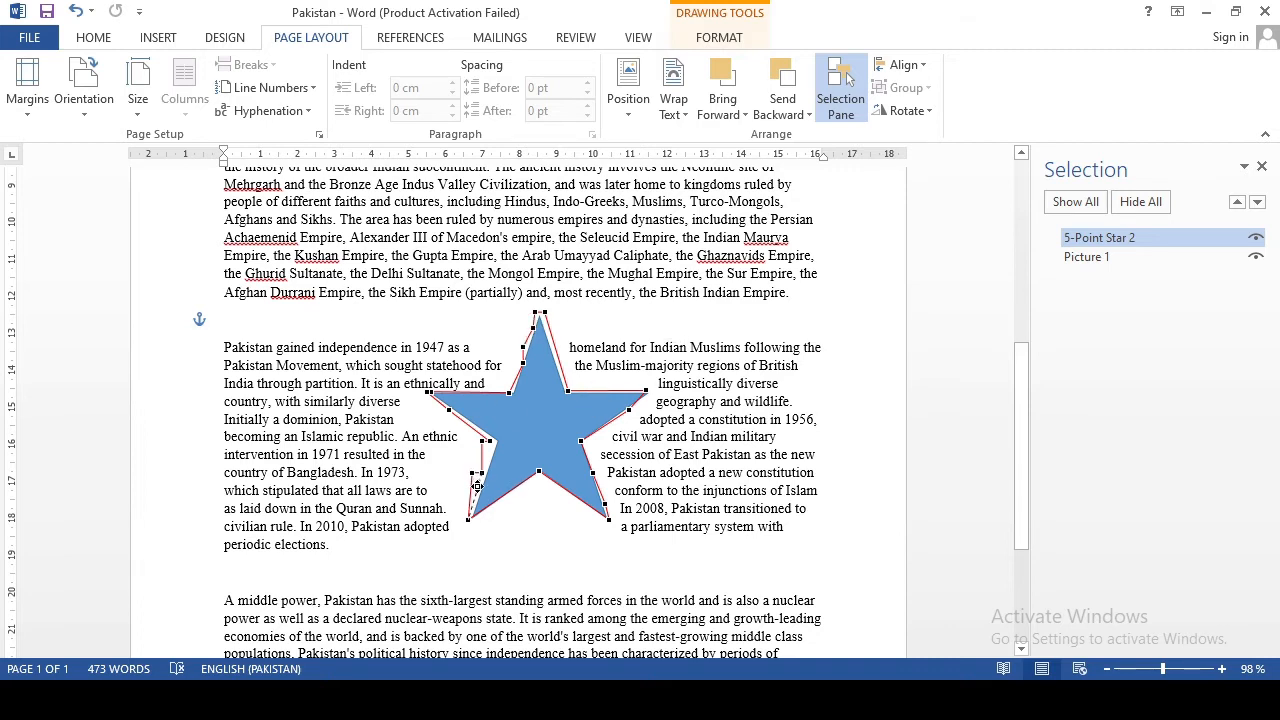
{"action": "left_click_drag", "start_coordinate": [477, 487], "coordinate": [480, 476]}
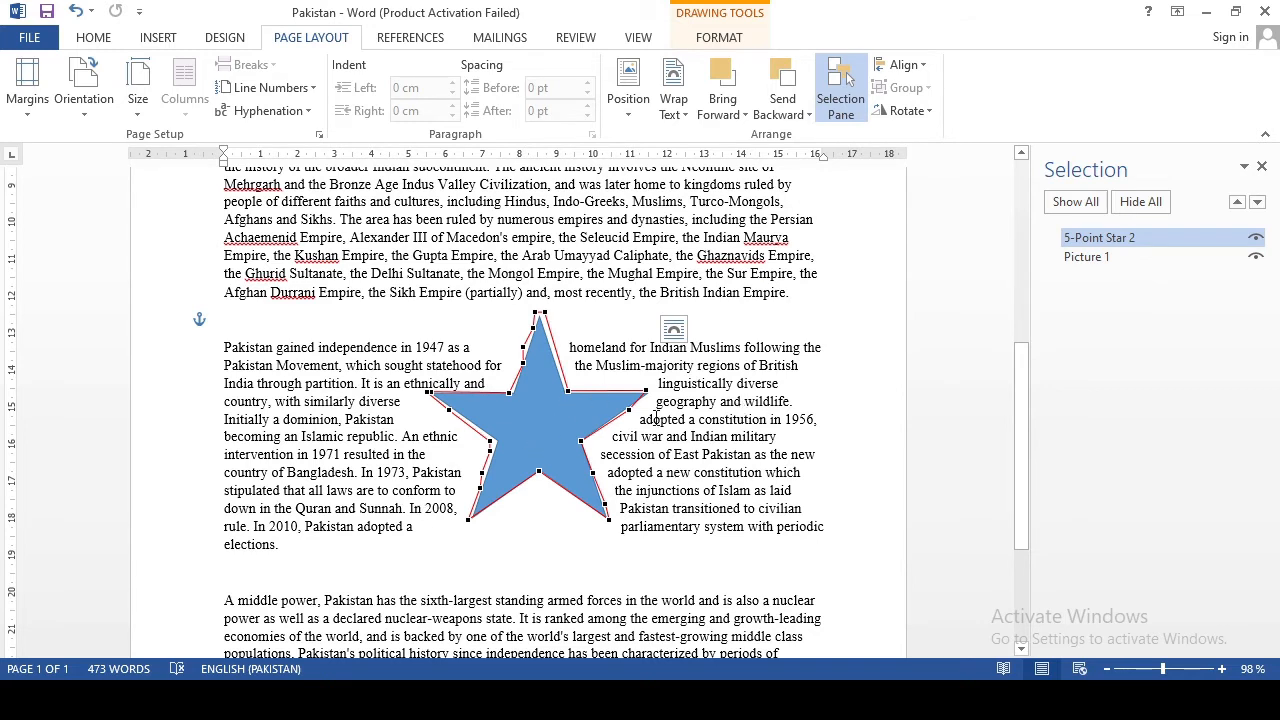
{"action": "left_click", "coordinate": [673, 100]}
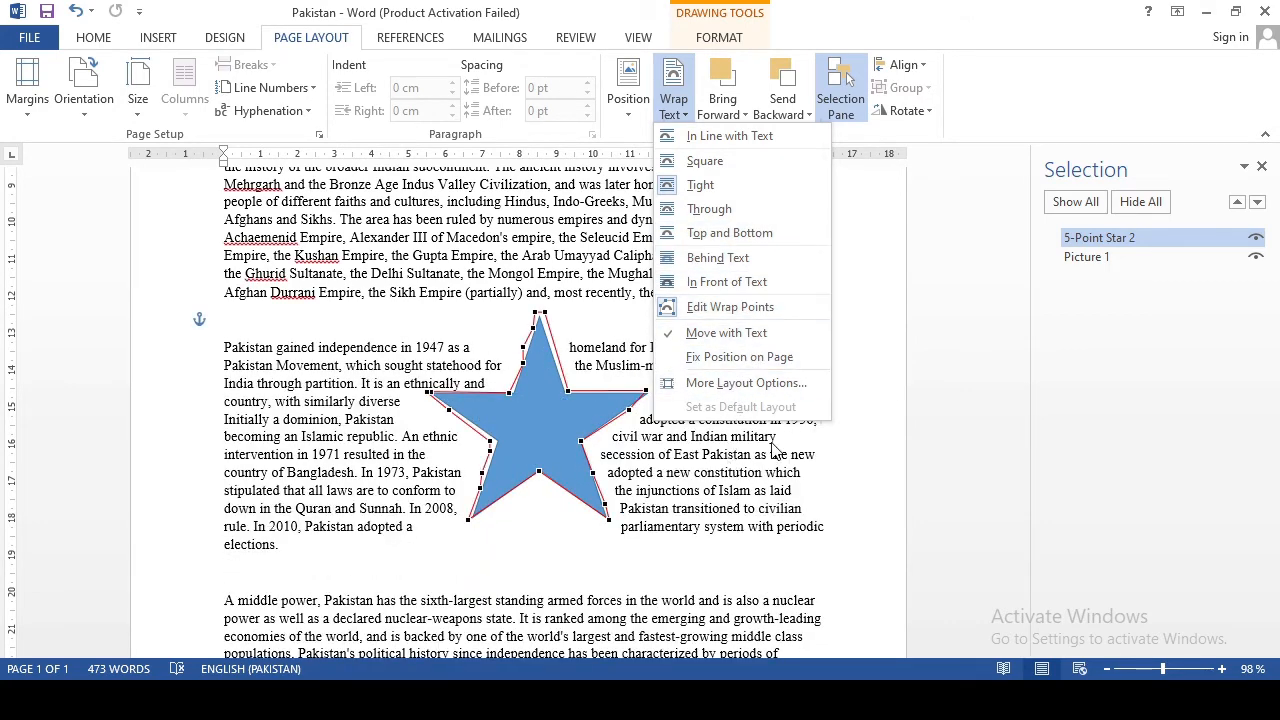
{"action": "left_click", "coordinate": [680, 120]}
{"action": "left_click", "coordinate": [628, 98]}
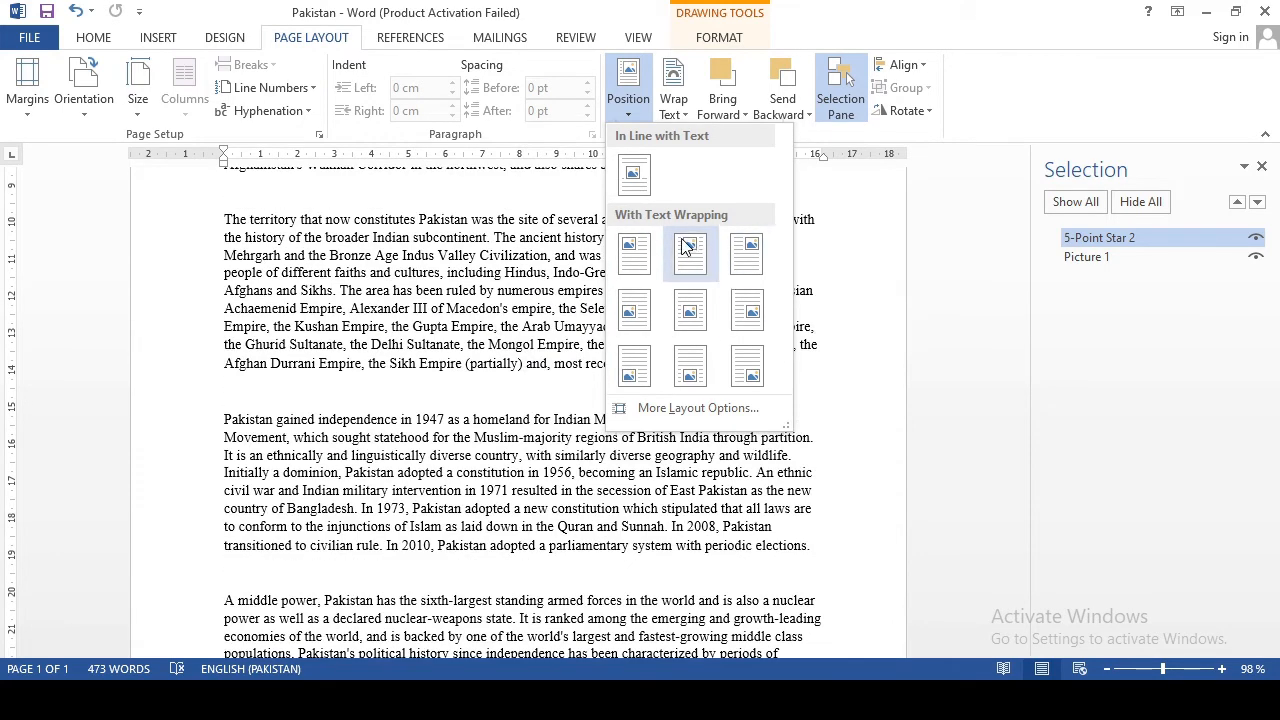
{"action": "left_click", "coordinate": [742, 115]}
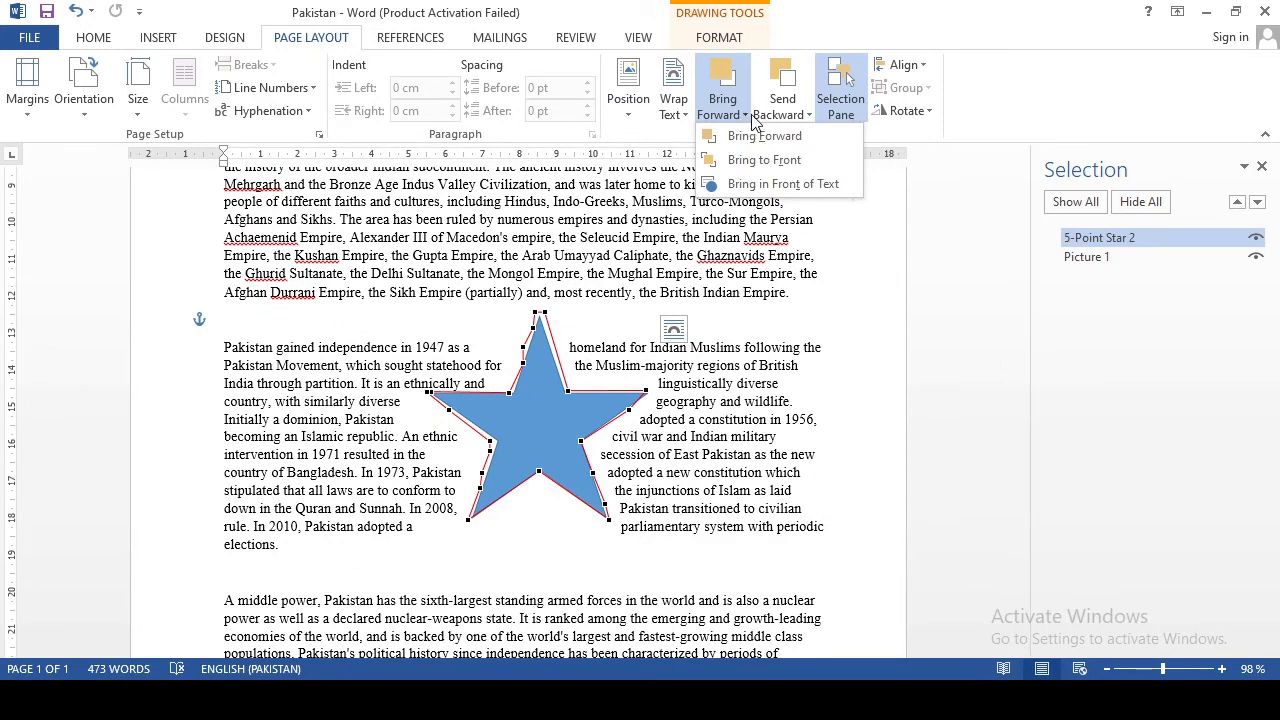
{"action": "left_click", "coordinate": [757, 186]}
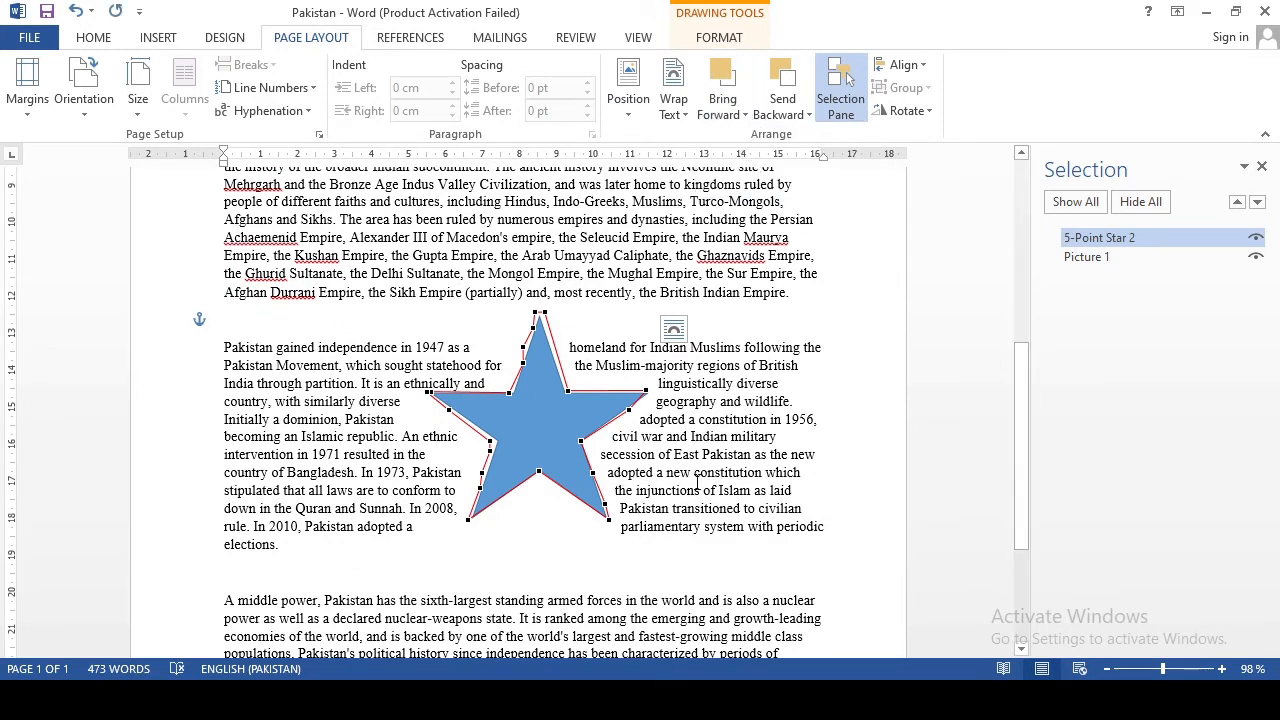
Leave wrap point editing and change the star's text wrapping to Square.
{"action": "left_click", "coordinate": [697, 483]}
{"action": "left_click", "coordinate": [575, 440]}
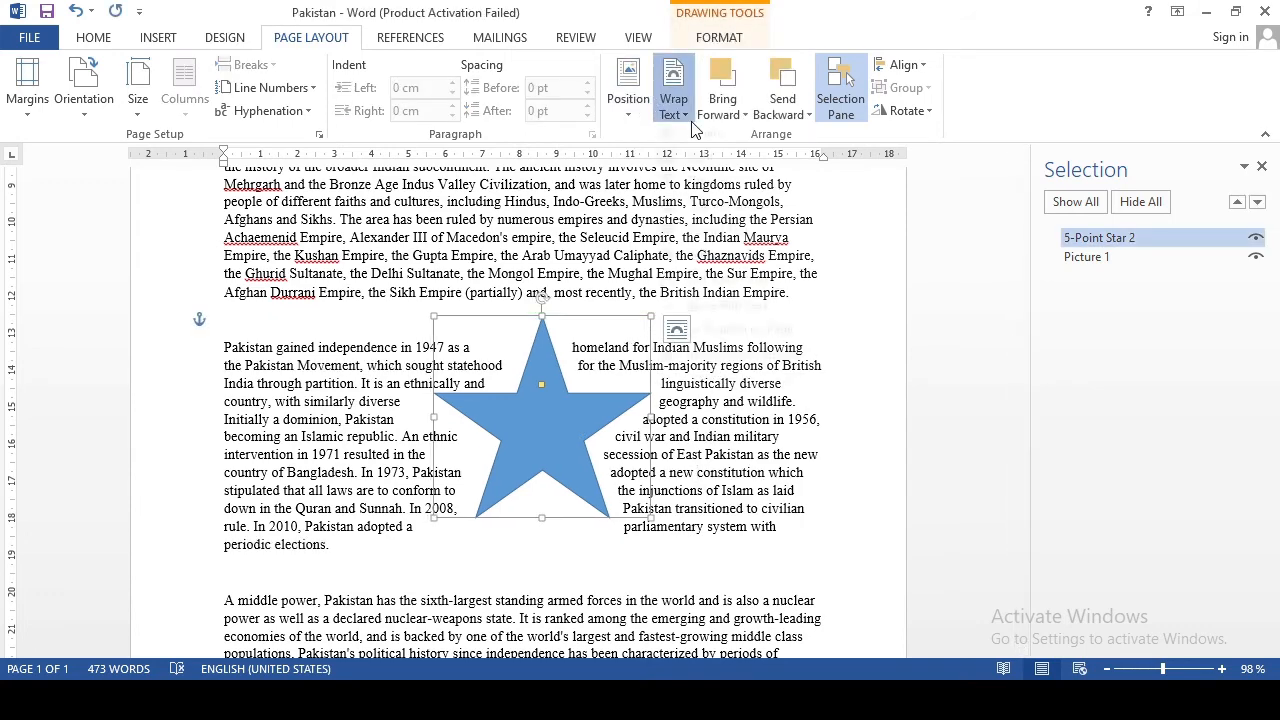
{"action": "left_click", "coordinate": [689, 116]}
{"action": "left_click", "coordinate": [707, 162]}
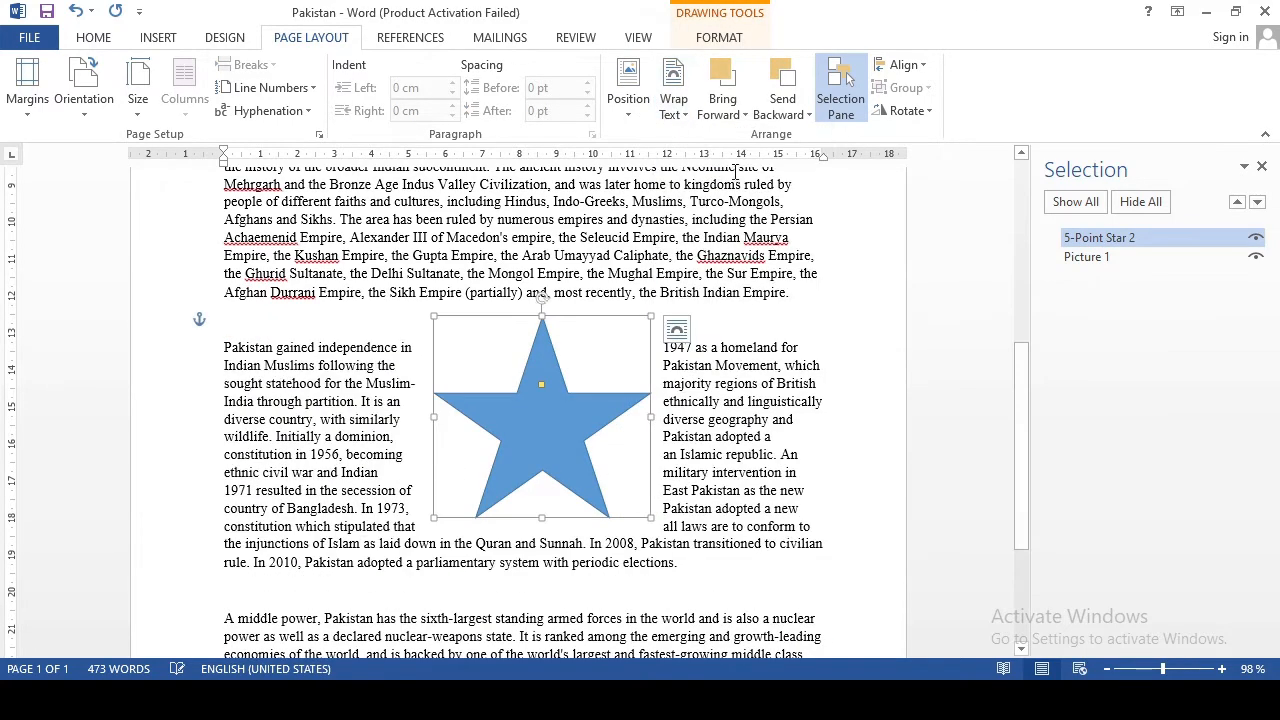
{"action": "left_click", "coordinate": [741, 118]}
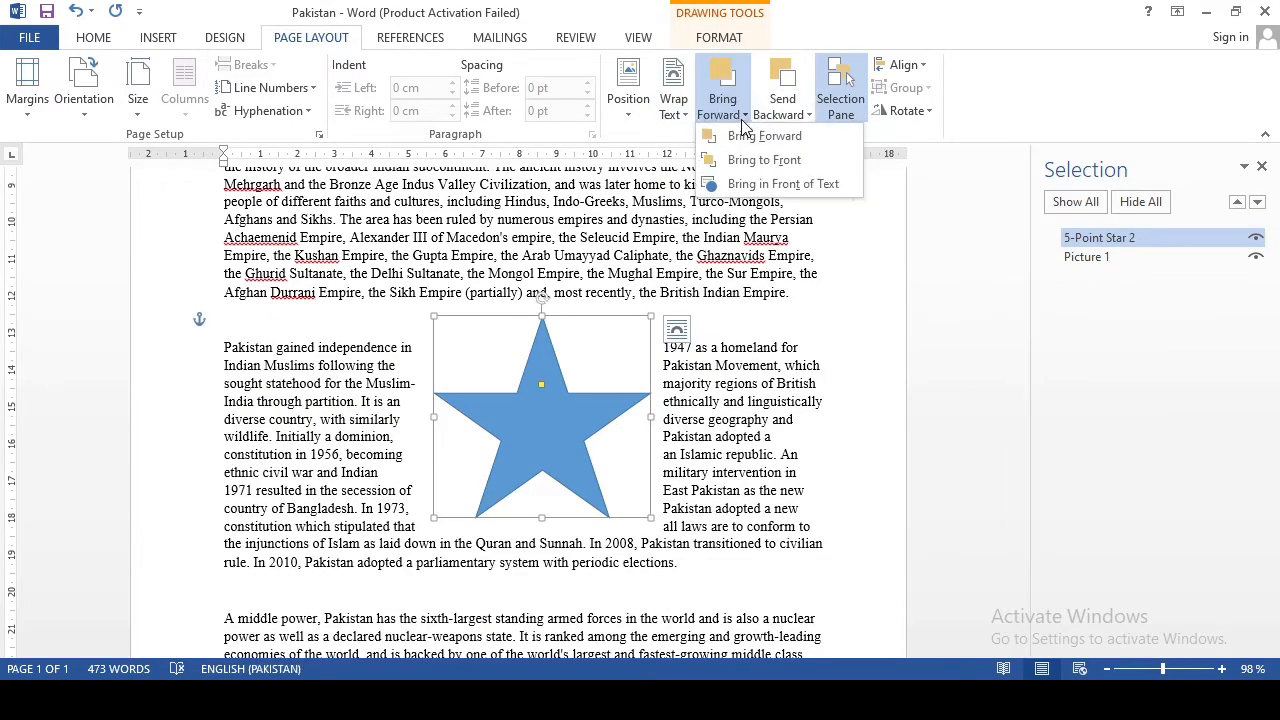
{"action": "left_click", "coordinate": [757, 185]}
{"action": "left_click", "coordinate": [800, 118]}
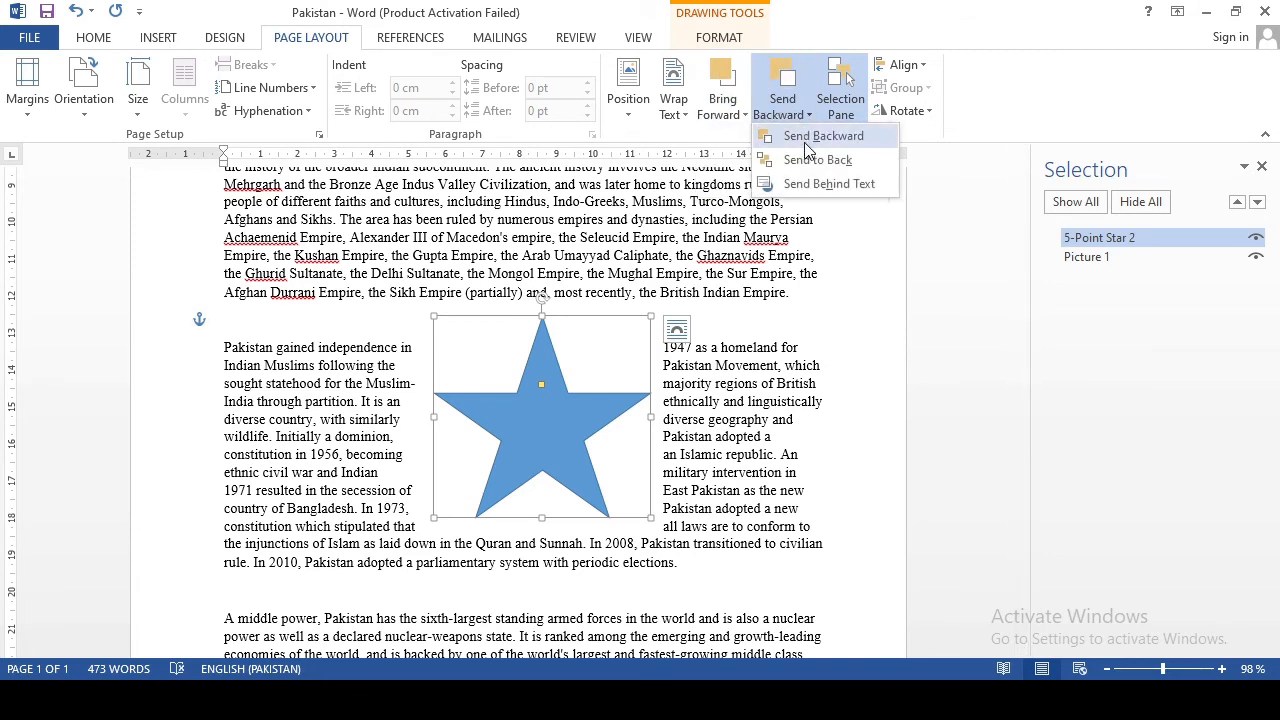
{"action": "left_click", "coordinate": [802, 183]}
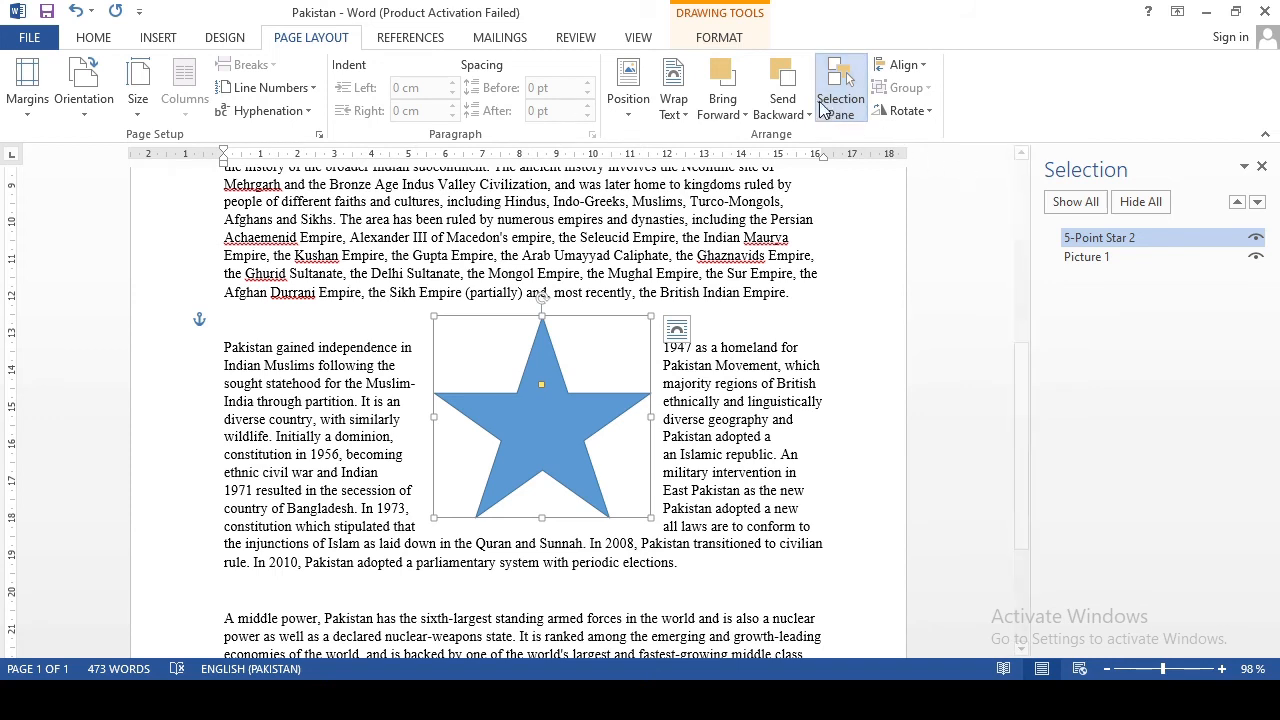
Send the star backward behind the flag picture in the layer order, and apply Send to Back.
{"action": "left_click", "coordinate": [786, 110]}
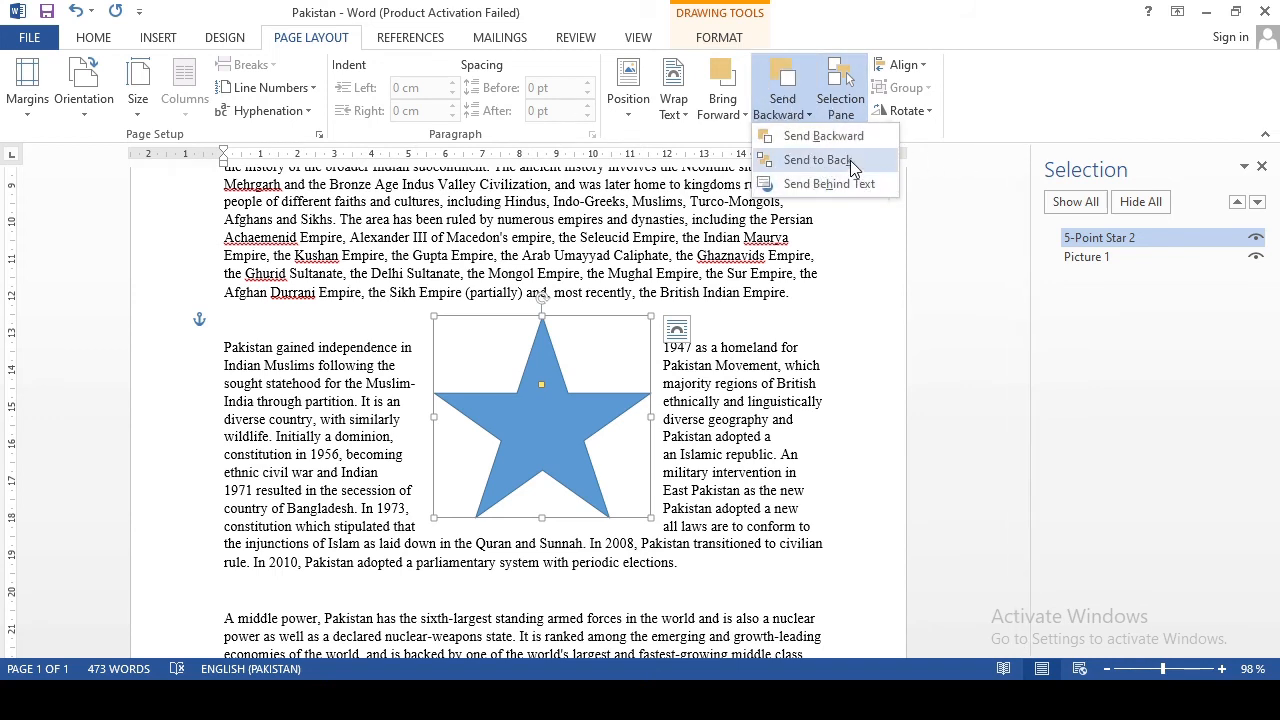
{"action": "left_click", "coordinate": [851, 138]}
{"action": "left_click", "coordinate": [786, 110]}
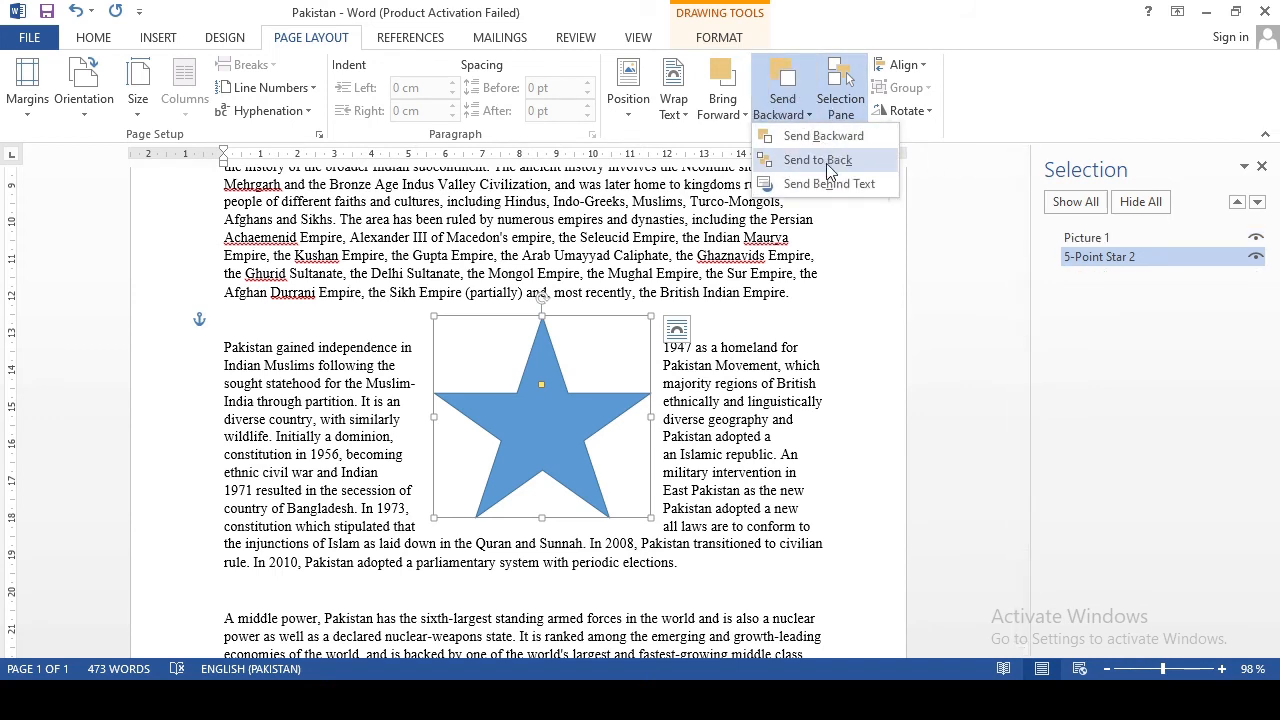
{"action": "left_click", "coordinate": [826, 163]}
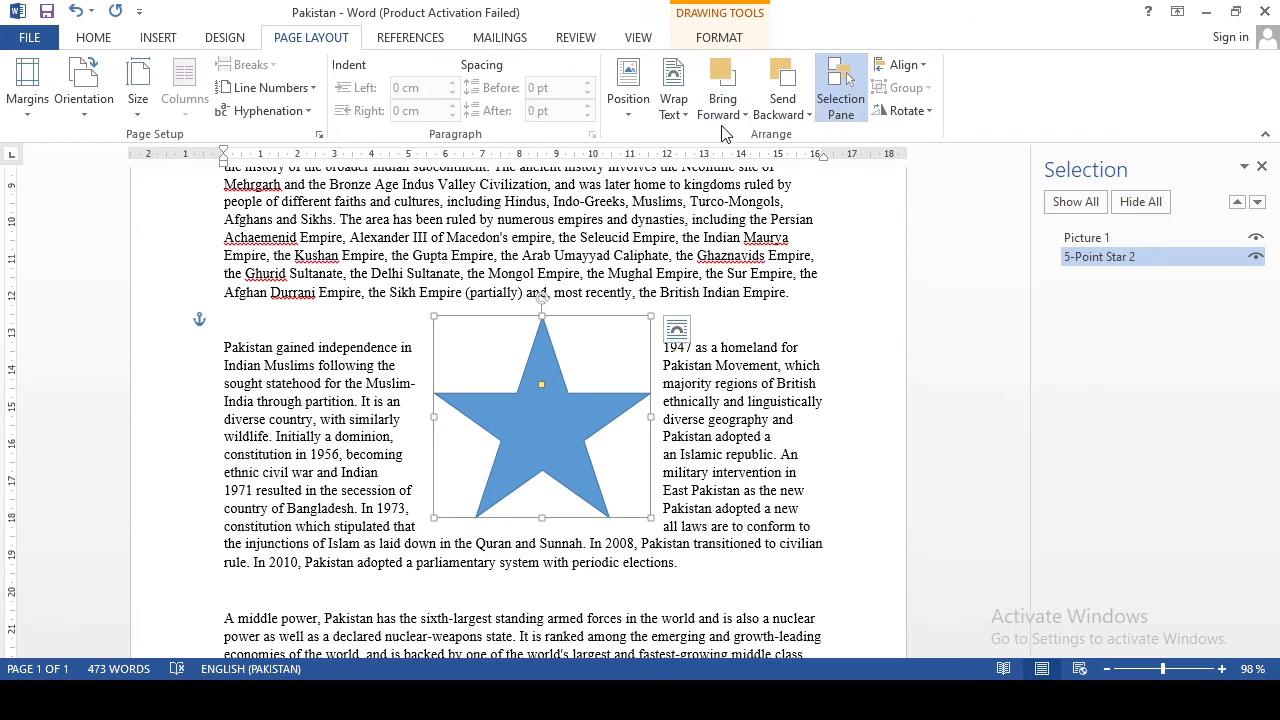
{"action": "left_click", "coordinate": [910, 110]}
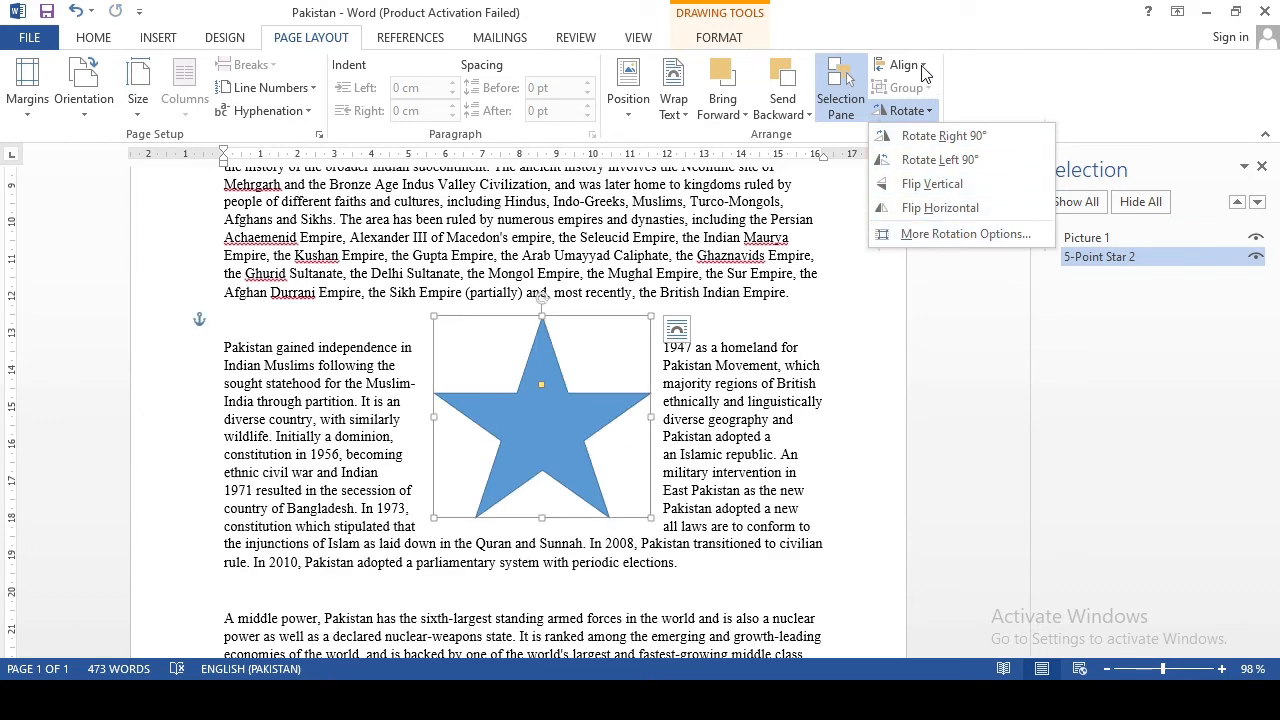
{"action": "left_click", "coordinate": [995, 110]}
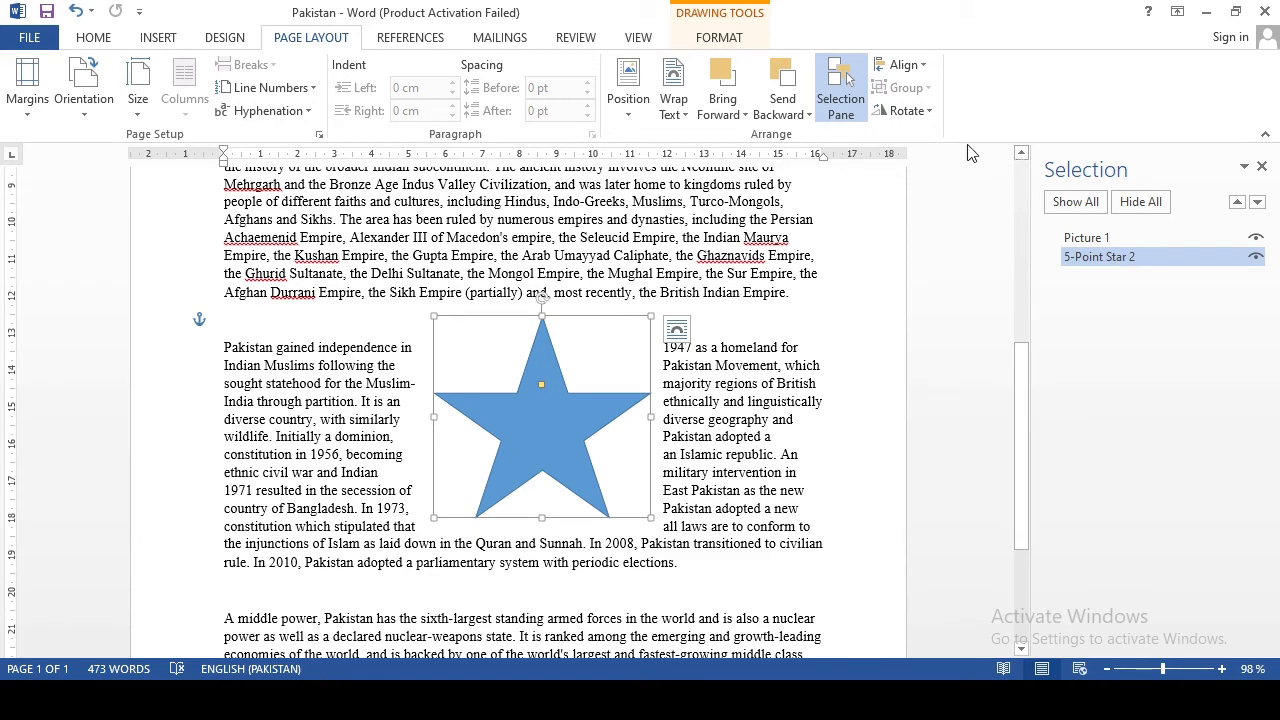
Move the star up beside the flag picture in the first paragraph and select both objects together.
{"action": "left_click_drag", "start_coordinate": [1023, 370], "coordinate": [1036, 185]}
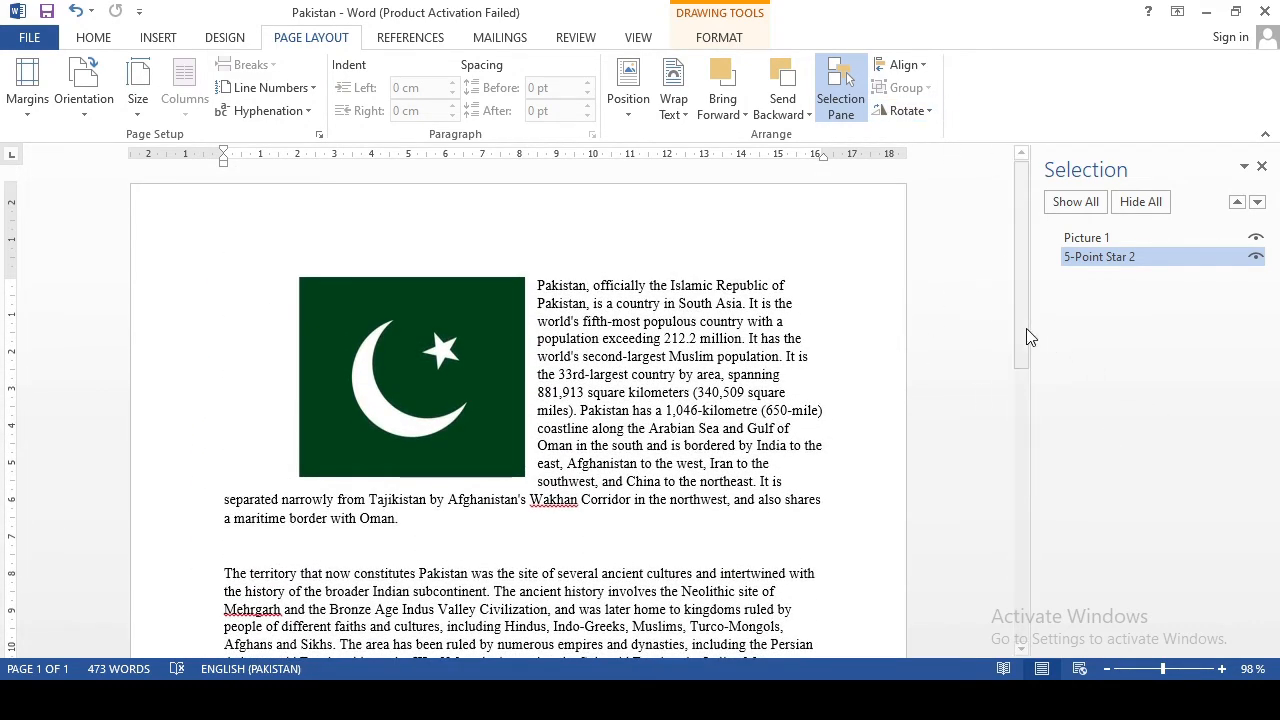
{"action": "left_click_drag", "start_coordinate": [1030, 337], "coordinate": [1056, 385]}
{"action": "left_click", "coordinate": [604, 615]}
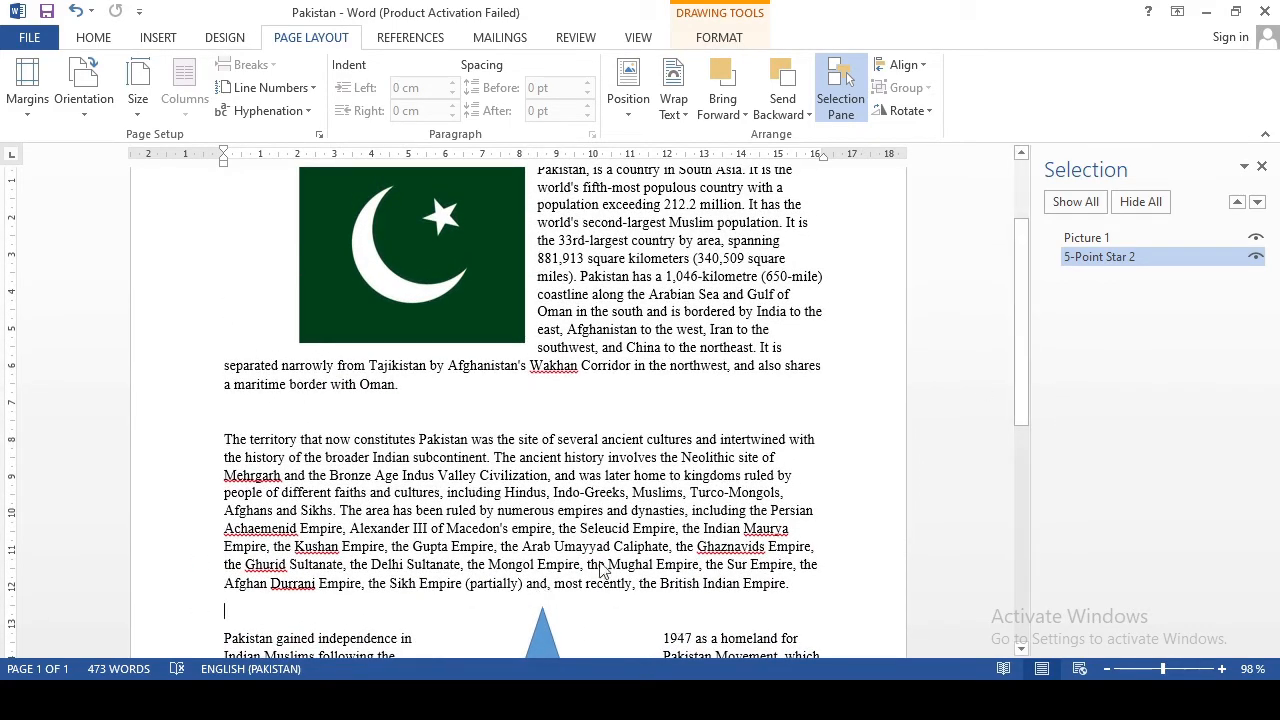
{"action": "mouse_move", "coordinate": [600, 568]}
{"action": "left_mouse_down"}
{"action": "mouse_move", "coordinate": [612, 562]}
{"action": "mouse_move", "coordinate": [603, 591]}
{"action": "left_mouse_up"}
{"action": "left_click_drag", "start_coordinate": [547, 636], "coordinate": [665, 208]}
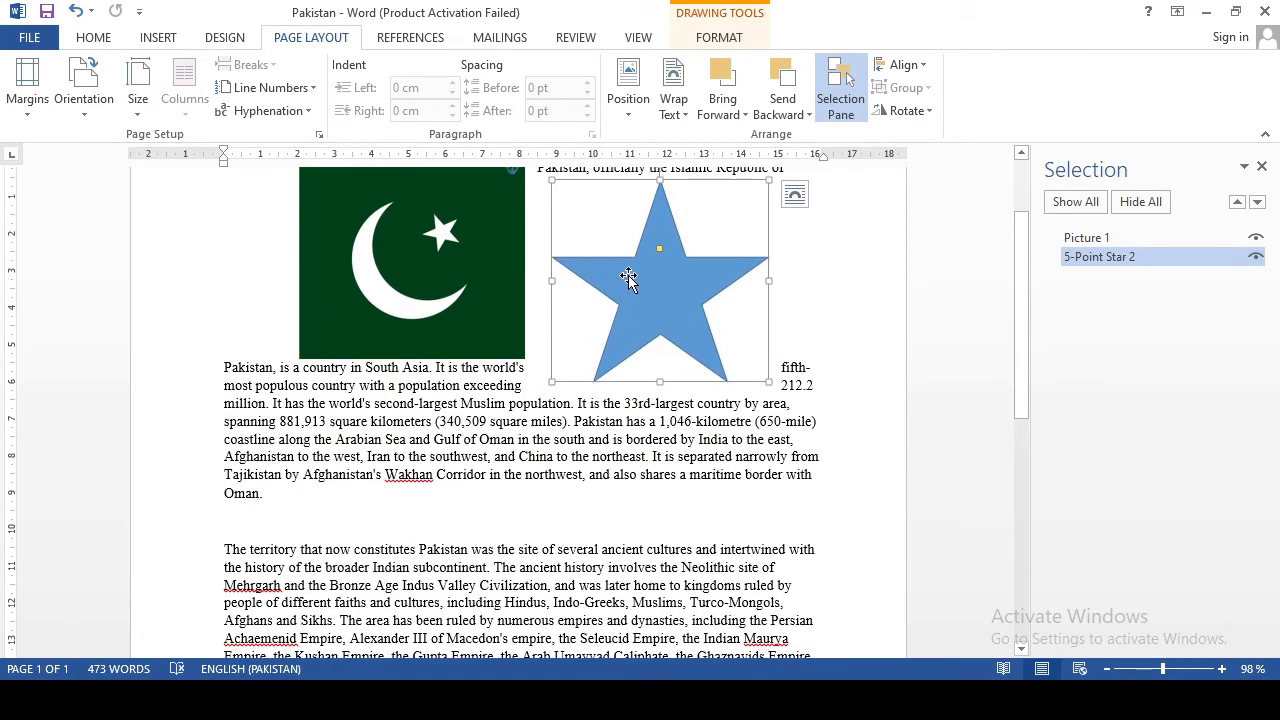
{"action": "left_click", "coordinate": [472, 297], "text": "ctrl"}
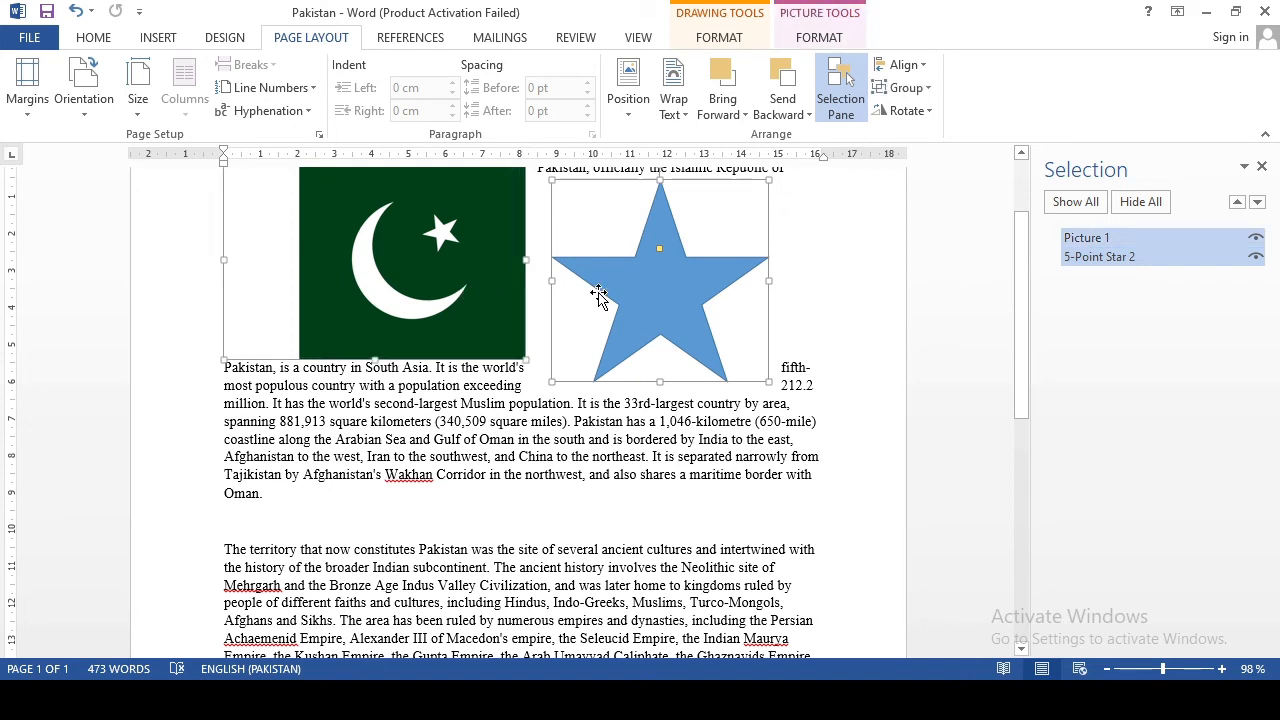